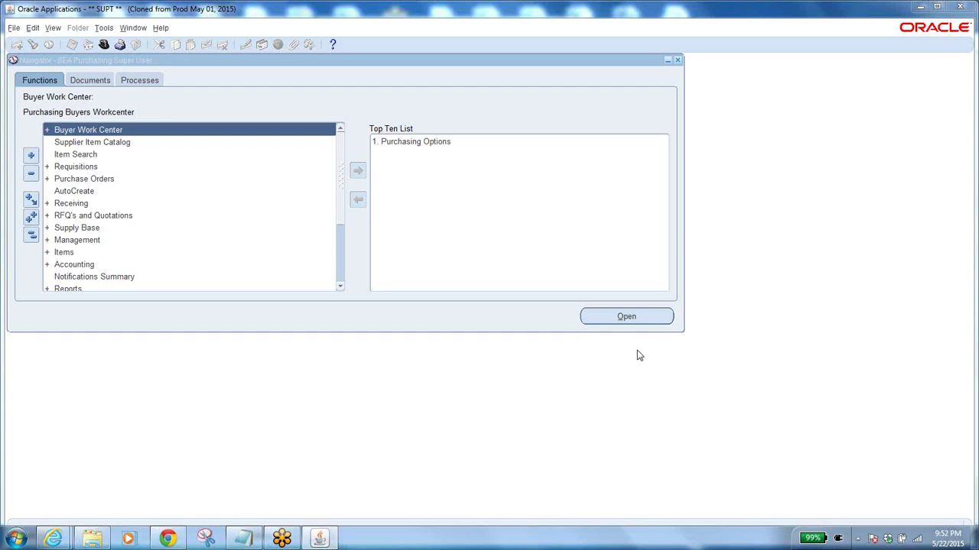
# Examine the Requisitions entry and the RFQ's, Quotations and Quote Analysis functions under RFQ's and Quotations.
pyautogui.click(80, 167)
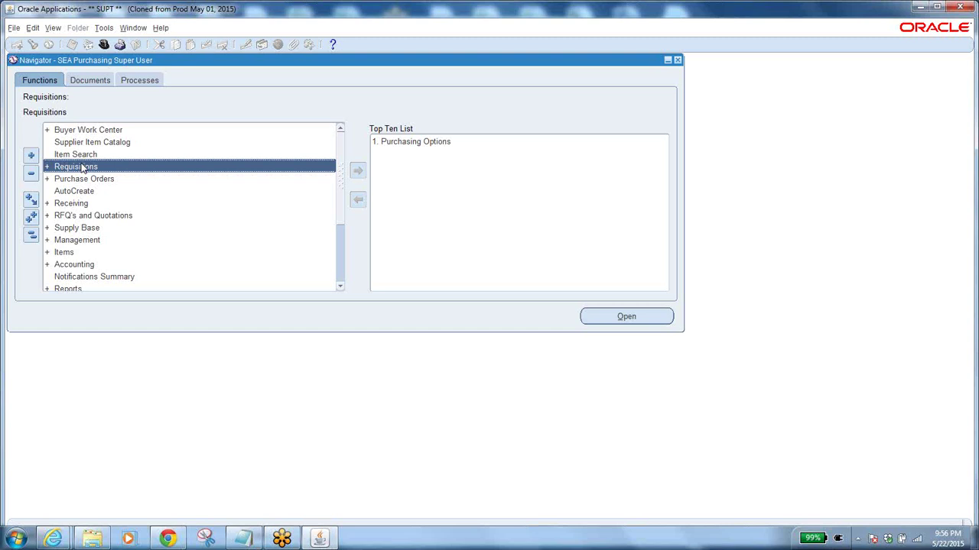
pyautogui.doubleClick(72, 217)
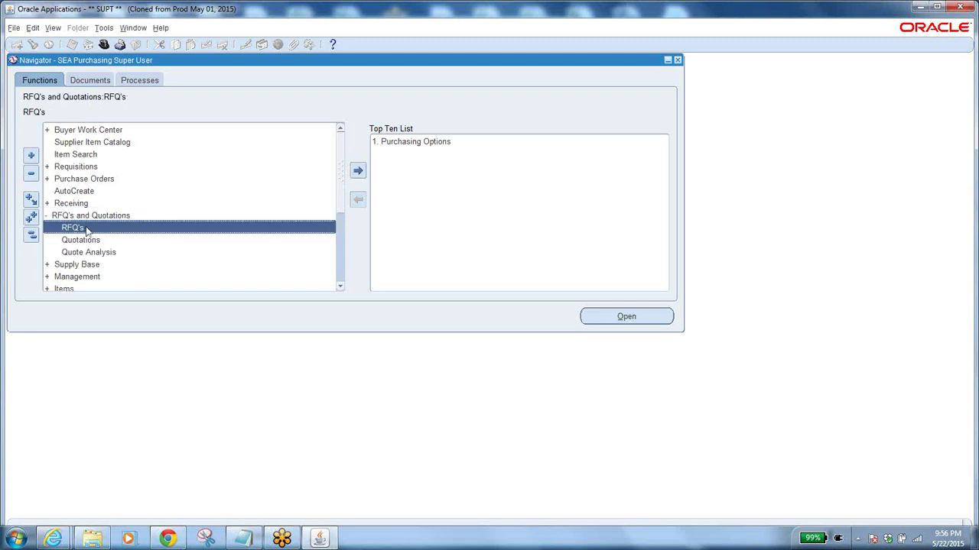
pyautogui.click(91, 168)
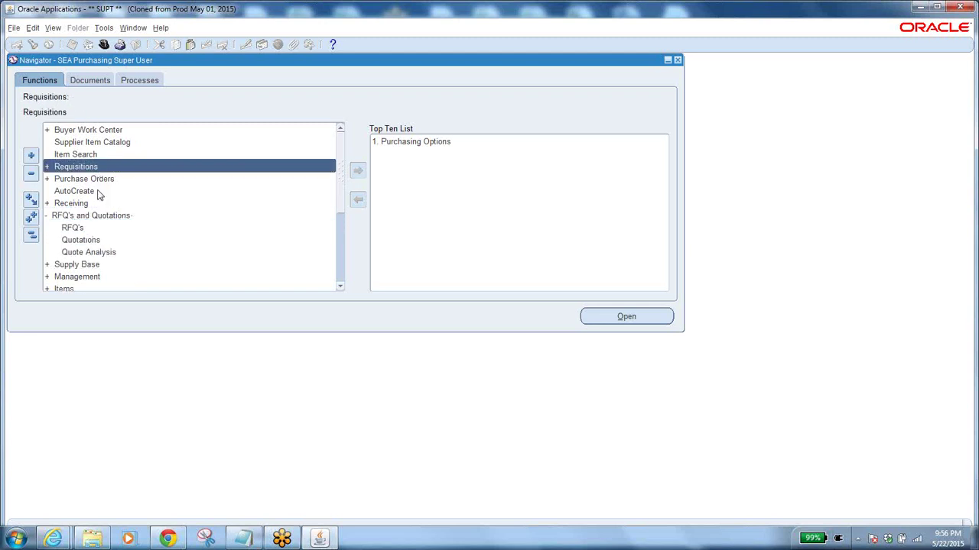
pyautogui.click(89, 242)
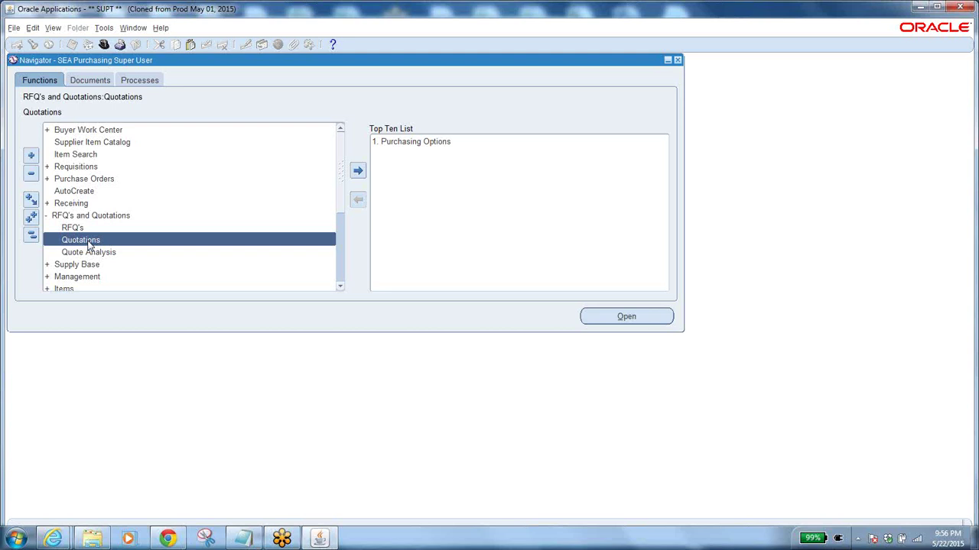
pyautogui.click(77, 169)
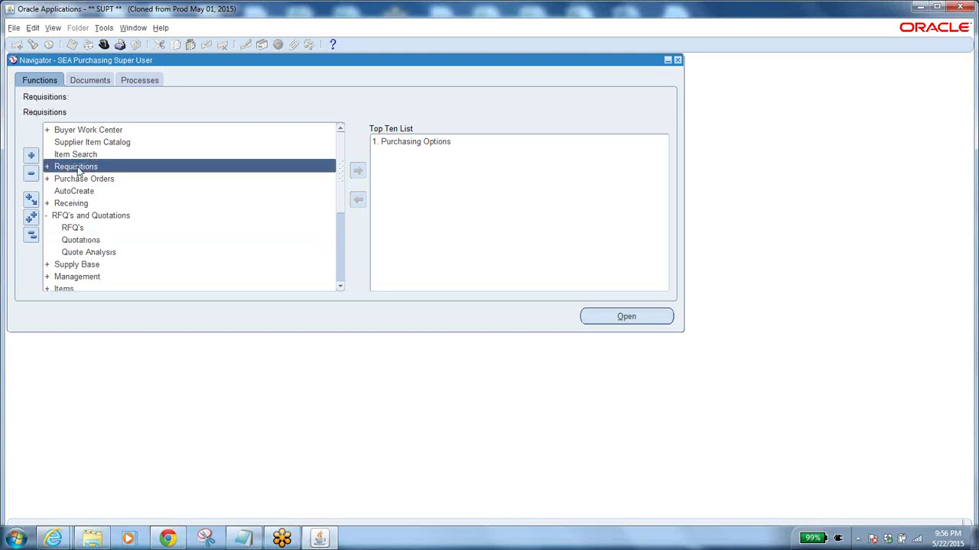
pyautogui.click(74, 228)
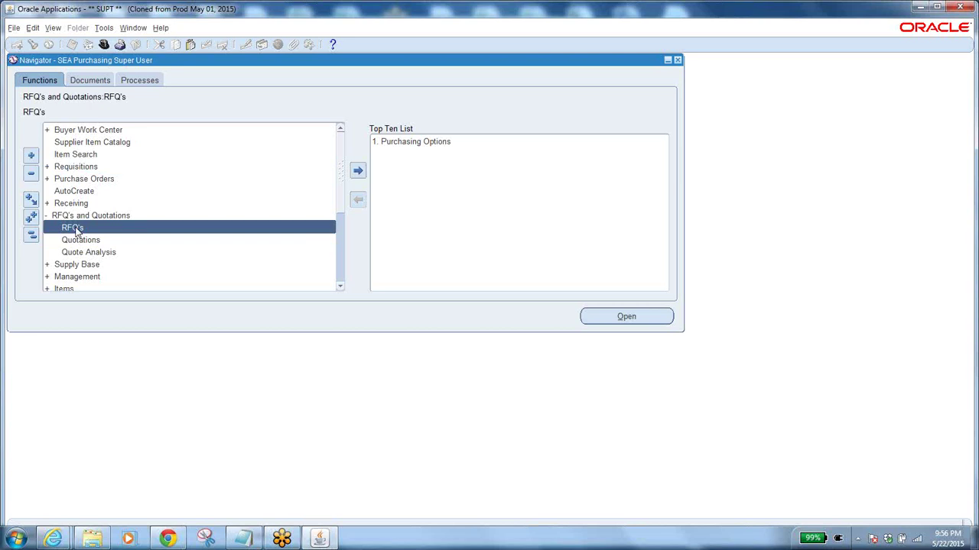
pyautogui.click(79, 239)
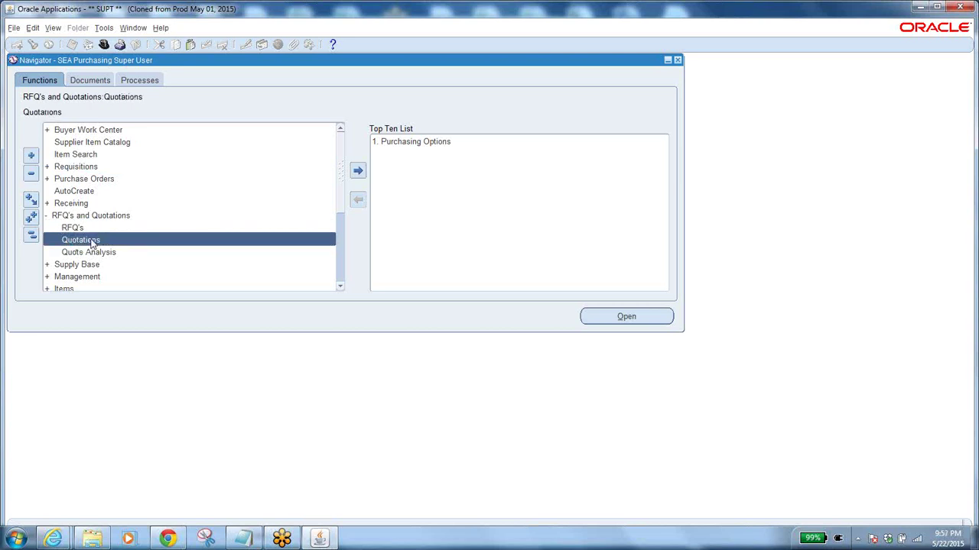
pyautogui.click(79, 231)
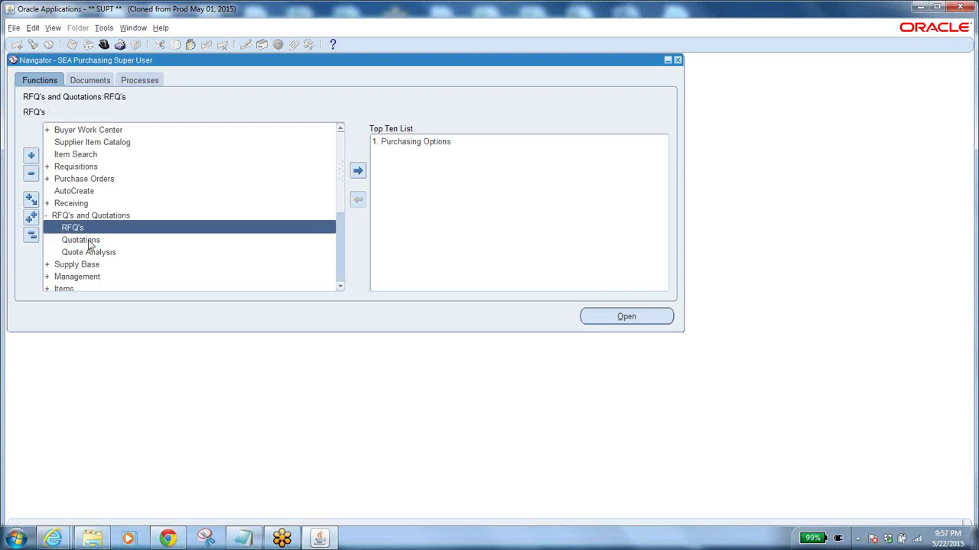
pyautogui.click(89, 243)
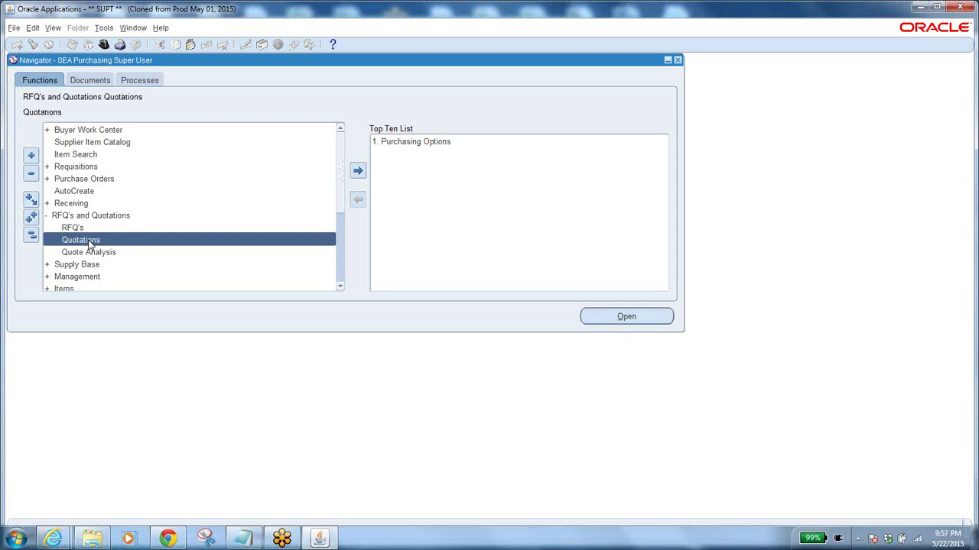
pyautogui.click(85, 255)
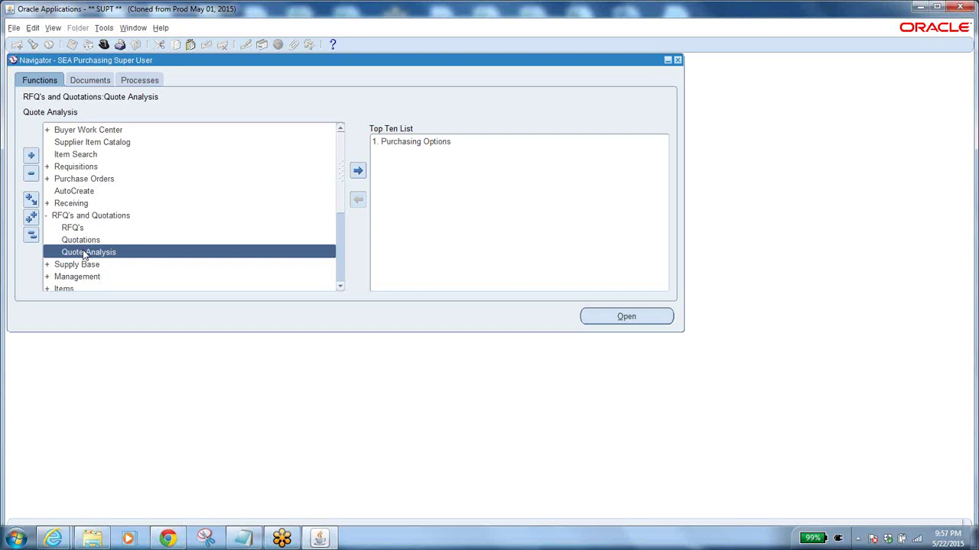
# Collapse the function tree, expand Purchase Orders and open the Purchase Orders entry form beside the function list.
pyautogui.click(78, 183)
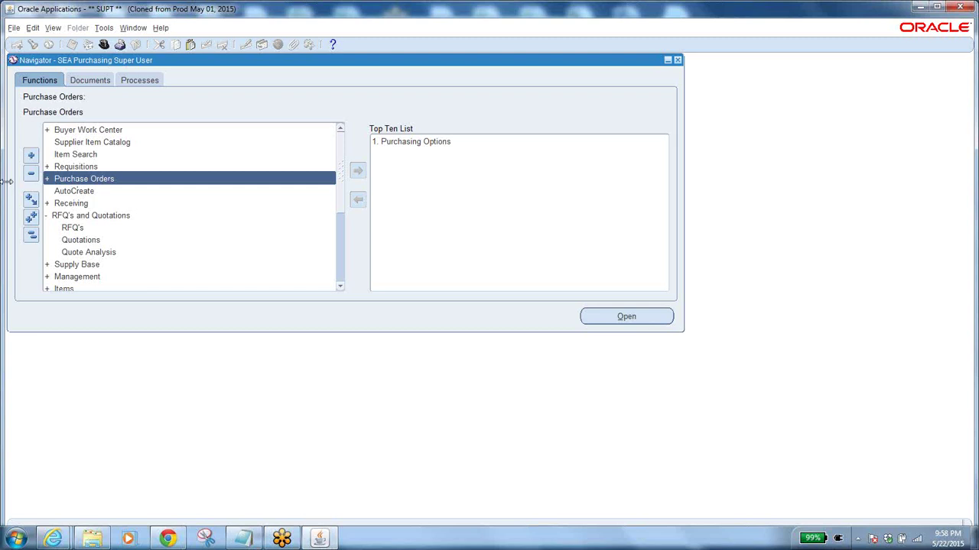
pyautogui.click(32, 233)
pyautogui.doubleClick(83, 179)
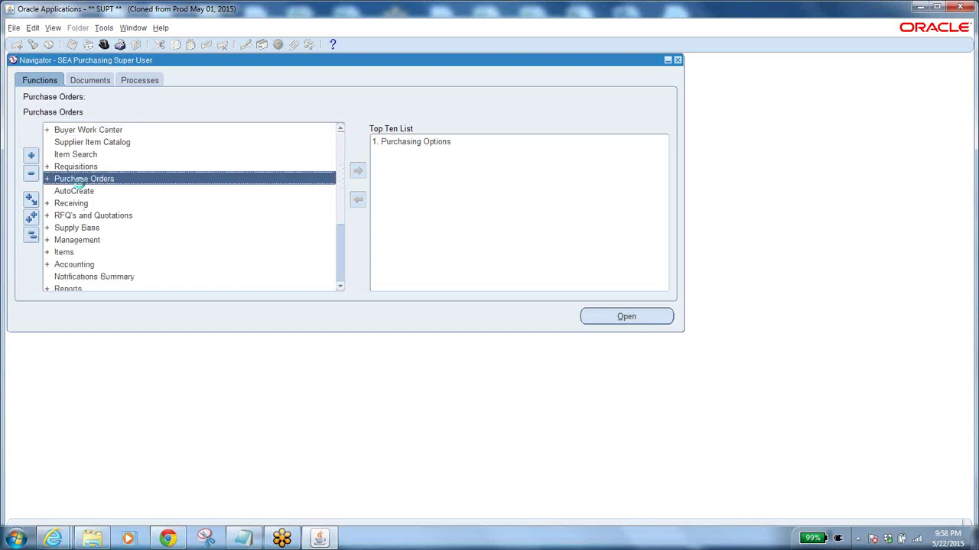
pyautogui.click(107, 204)
pyautogui.doubleClick(107, 204)
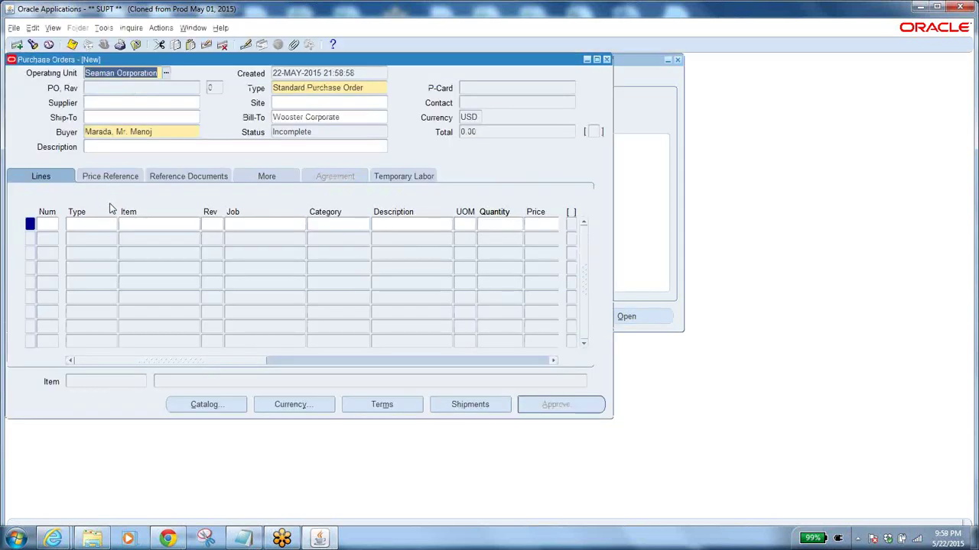
pyautogui.moveTo(365, 60); pyautogui.dragTo(440, 74)
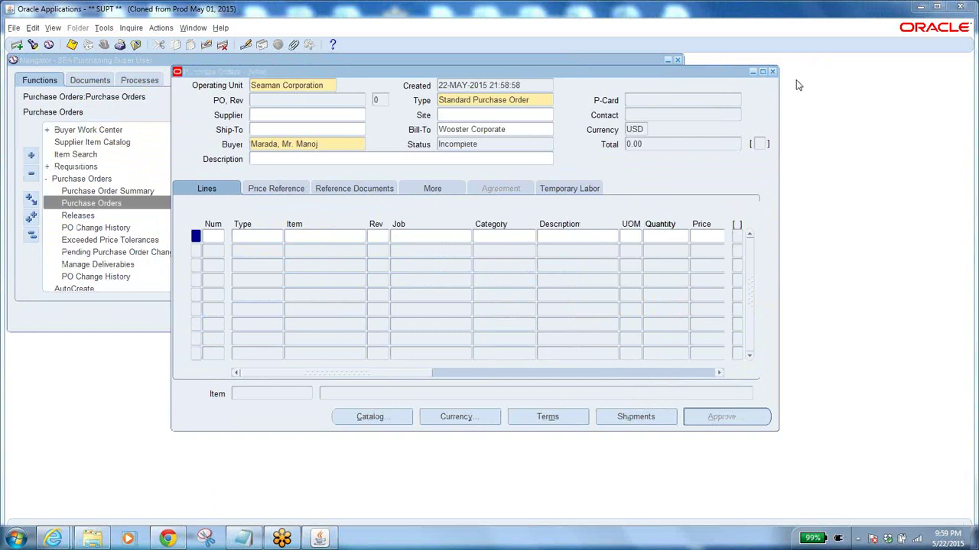
# Examine the Supplier, Ship-To, Bill-To and Buyer fields in the header of the new purchase order.
pyautogui.click(271, 116)
pyautogui.click(272, 129)
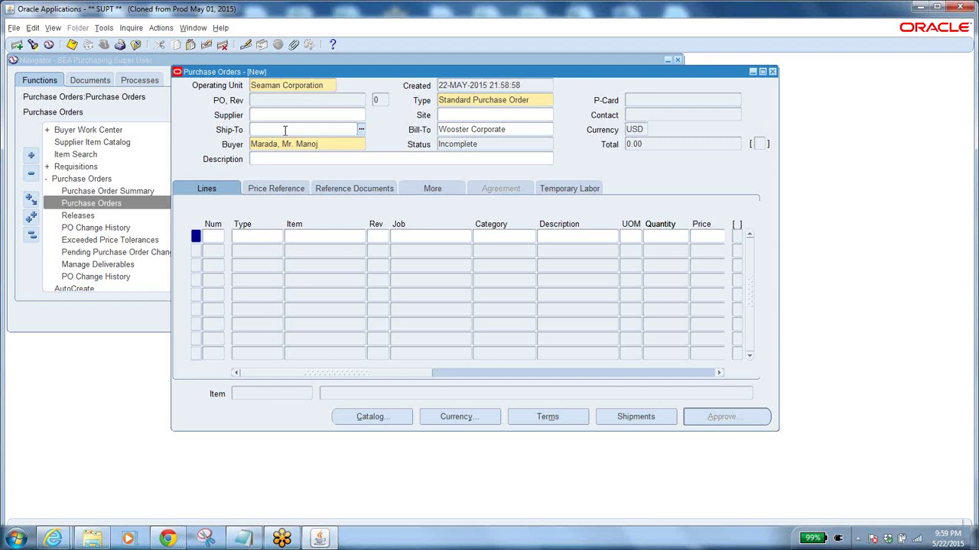
pyautogui.click(514, 128)
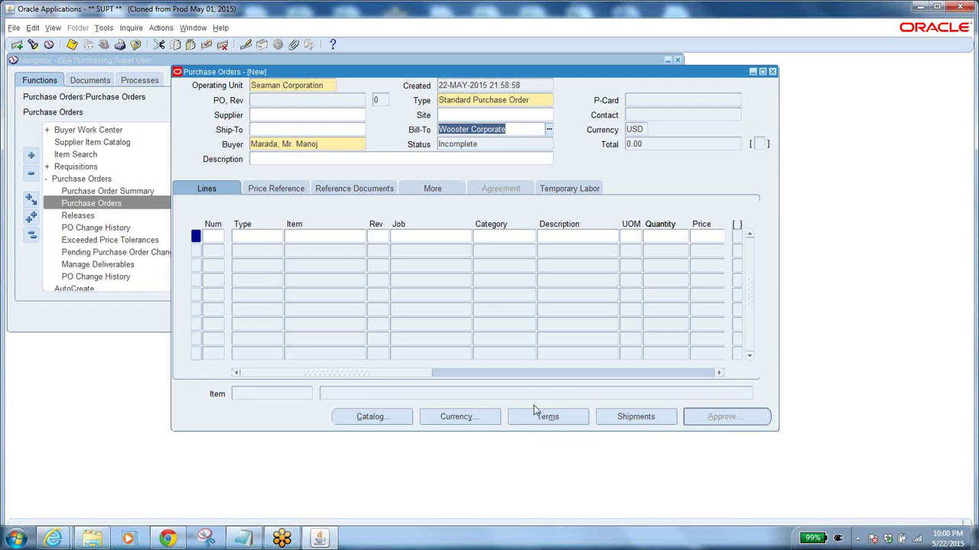
pyautogui.click(324, 143)
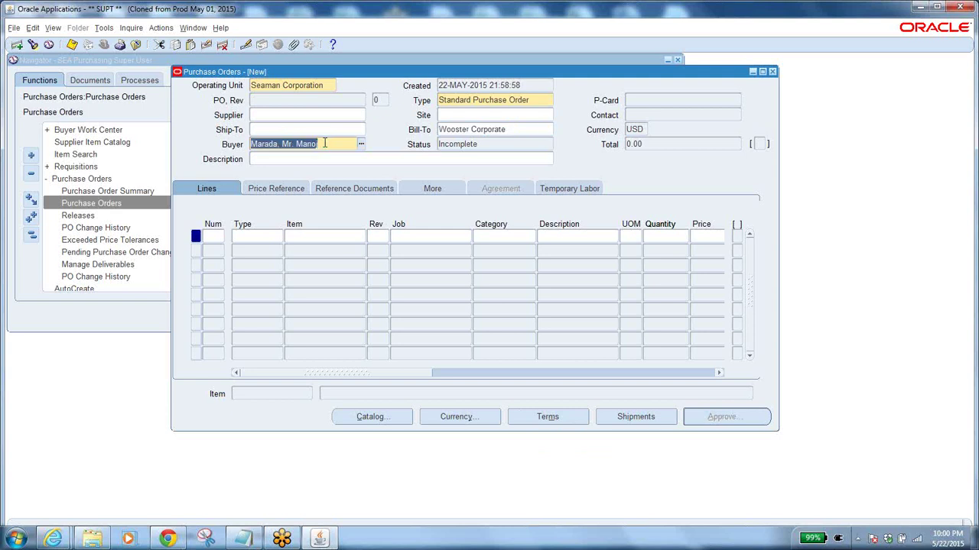
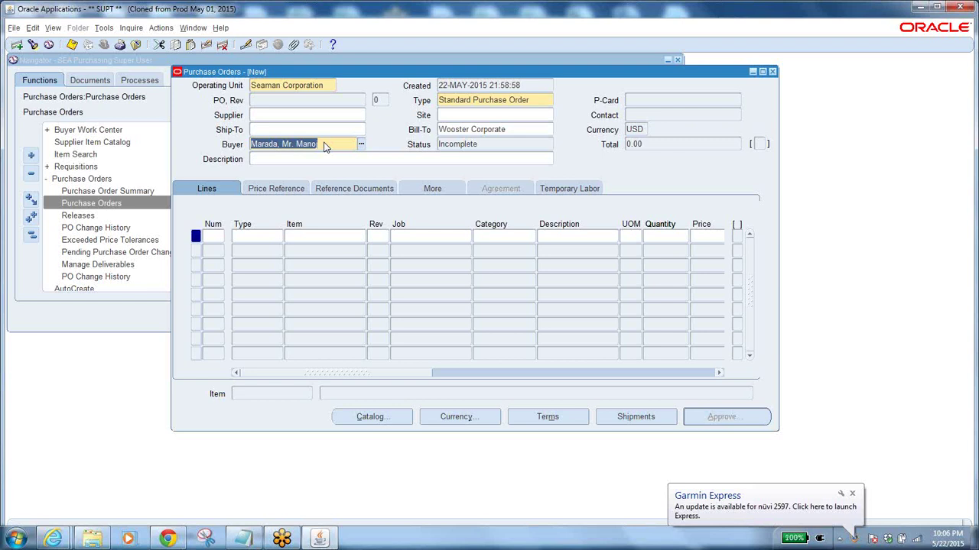
pyautogui.click(320, 113)
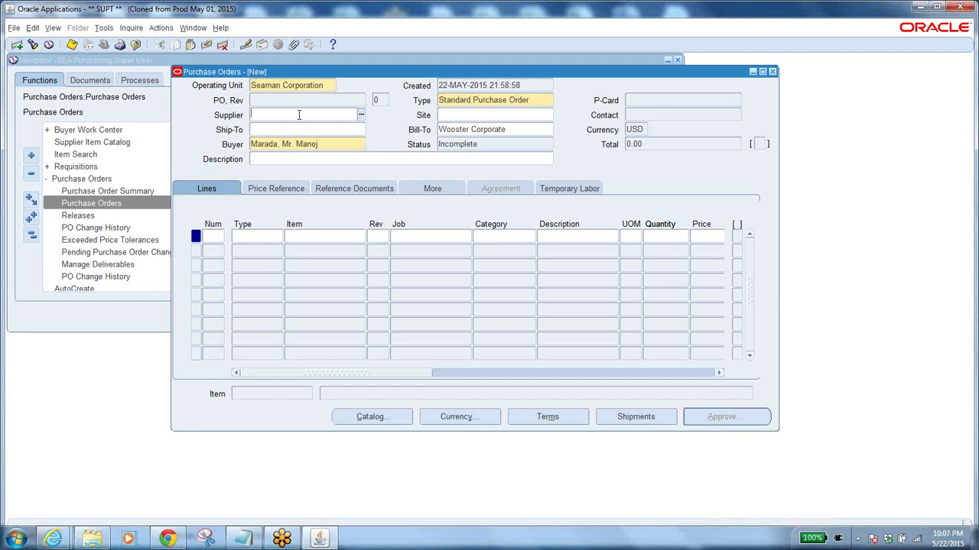
pyautogui.click(325, 239)
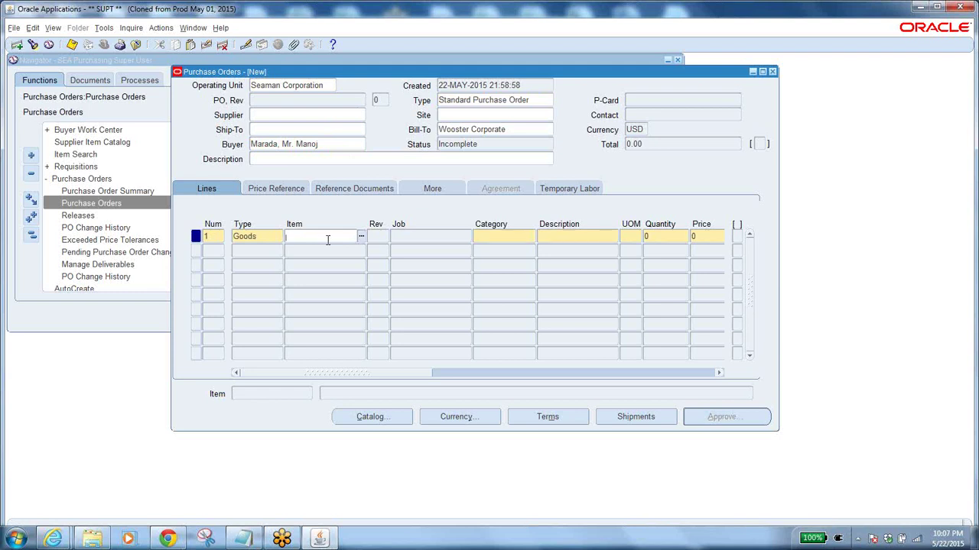
pyautogui.press('F11')
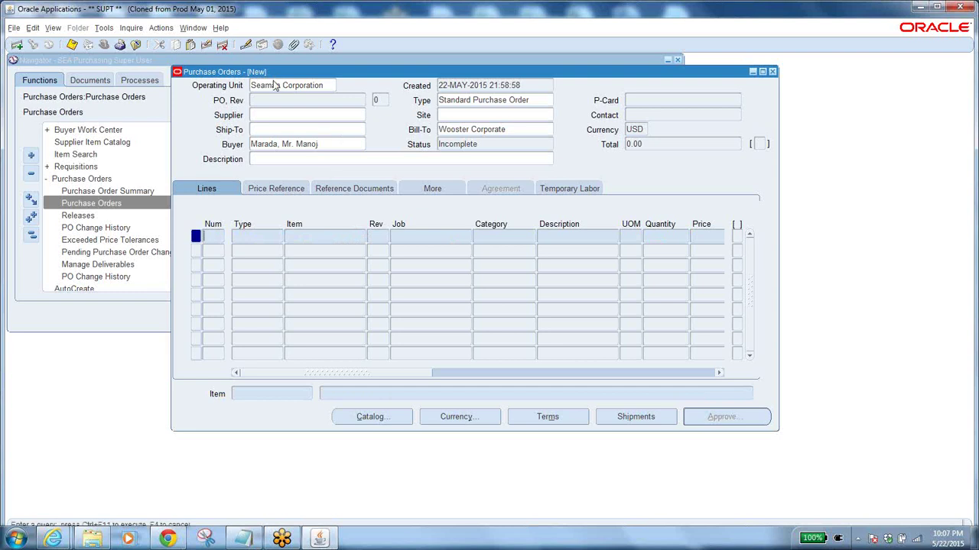
pyautogui.click(135, 45)
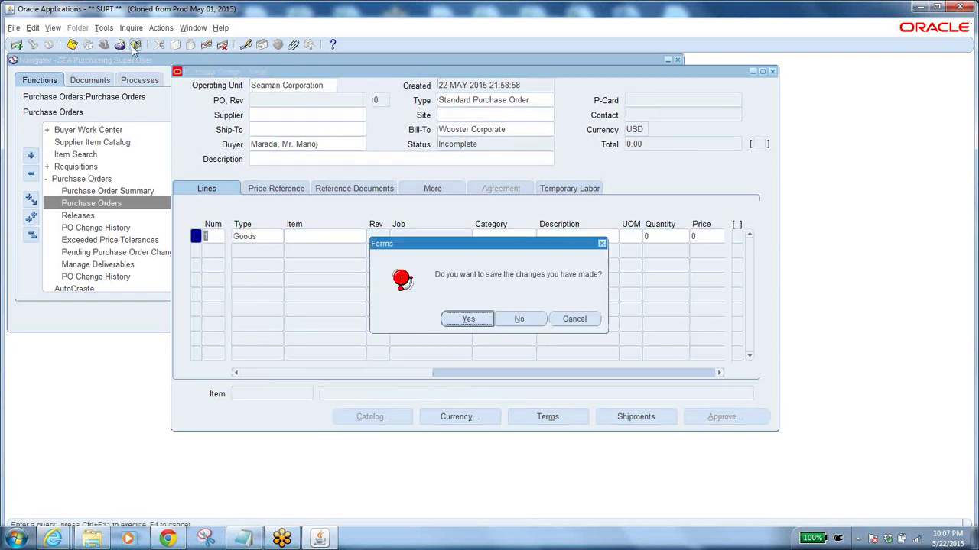
pyautogui.click(518, 318)
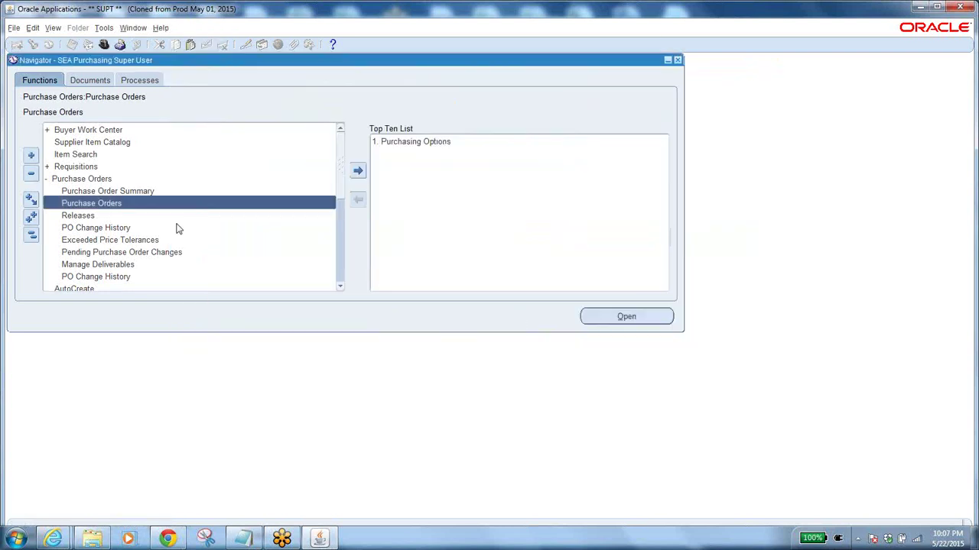
# Open a fresh Purchase Orders form beside the function list and query the existing purchase orders.
pyautogui.doubleClick(109, 203)
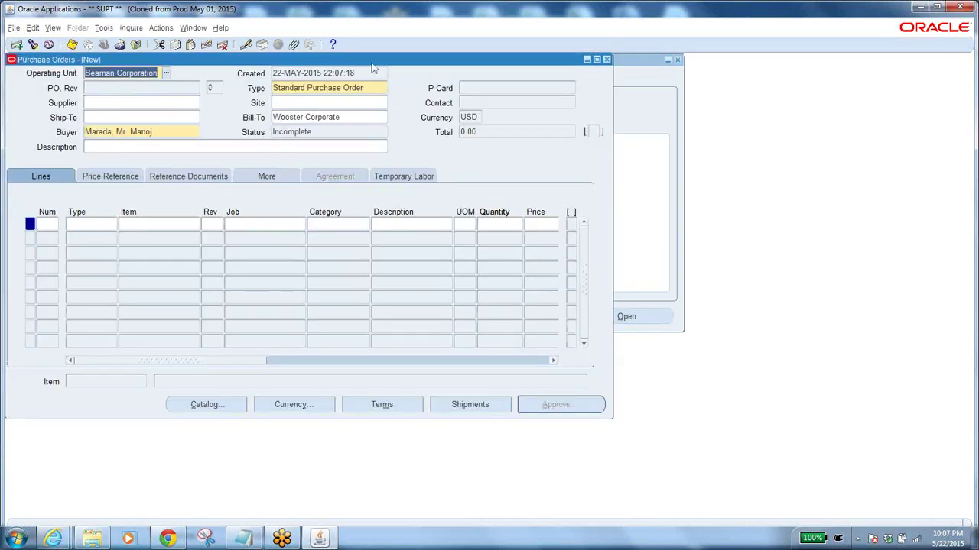
pyautogui.moveTo(373, 67); pyautogui.dragTo(541, 115)
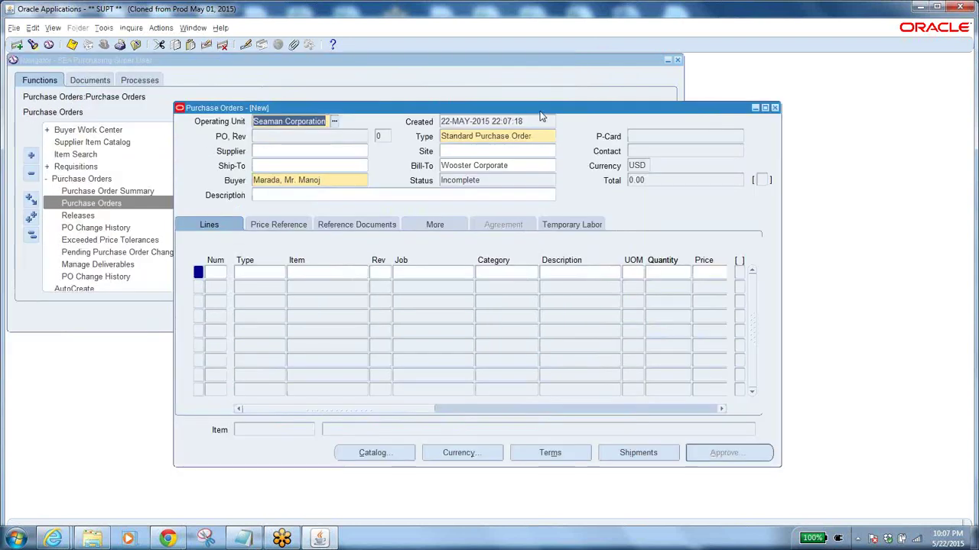
pyautogui.press('F11')
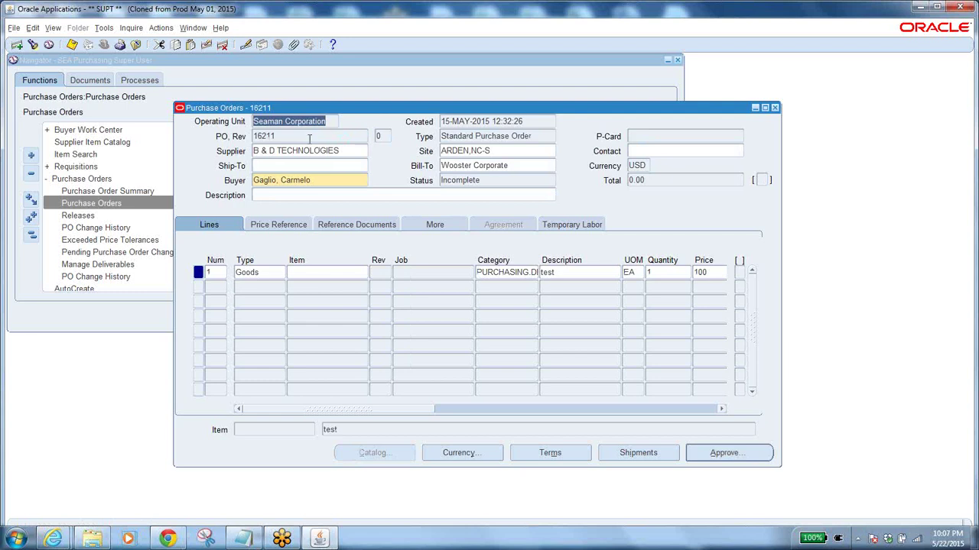
# Check the status and PO number of the B & D TECHNOLOGIES order, browse the following orders and return to it.
pyautogui.click(514, 181)
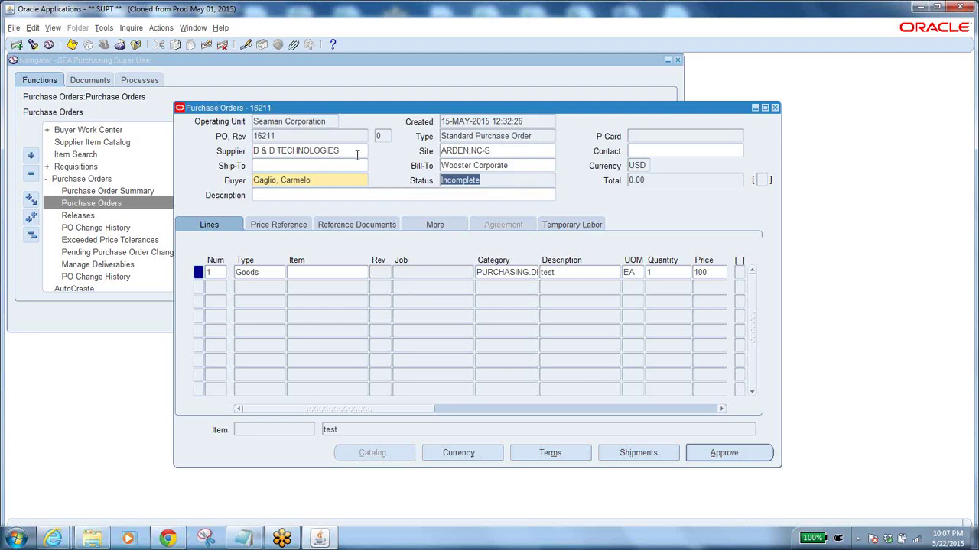
pyautogui.click(290, 136)
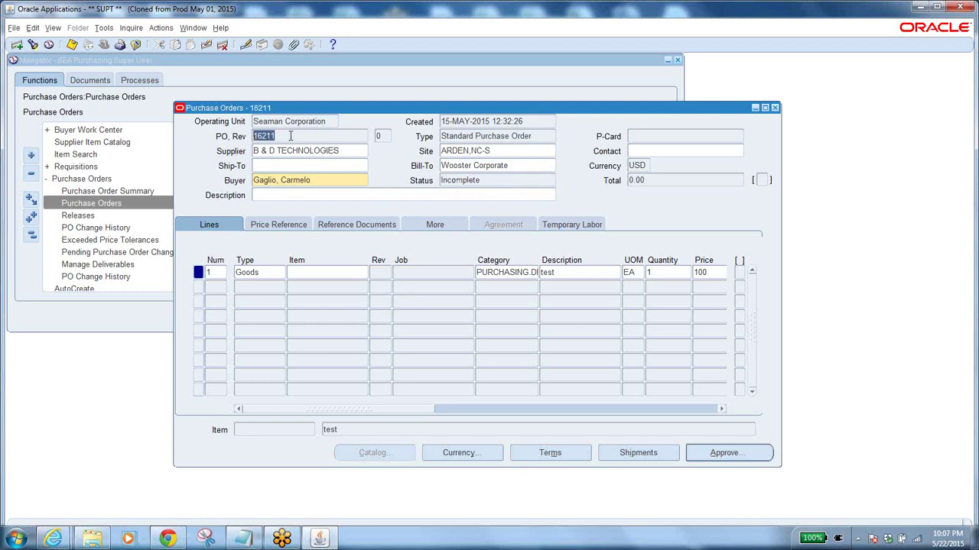
pyautogui.press('Down')
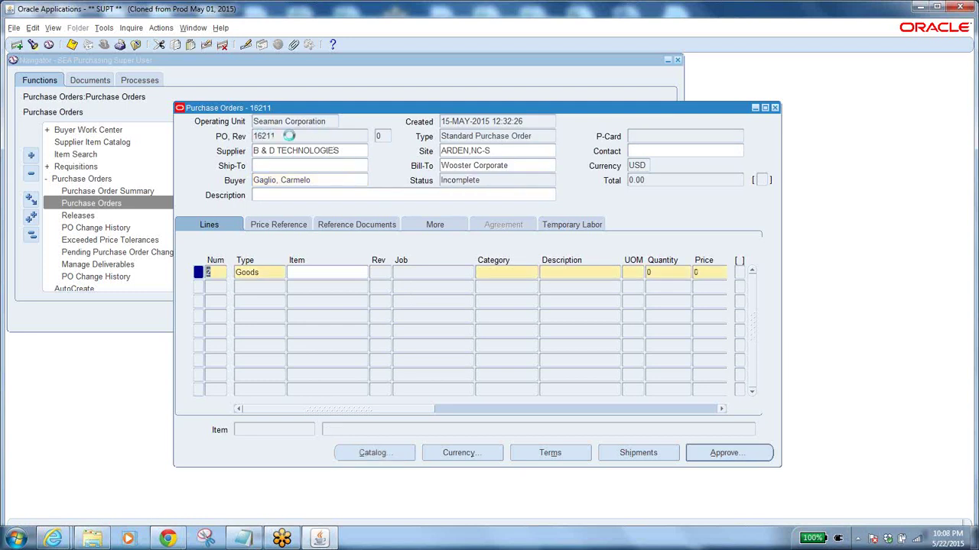
pyautogui.press('Down')
pyautogui.press('Down')
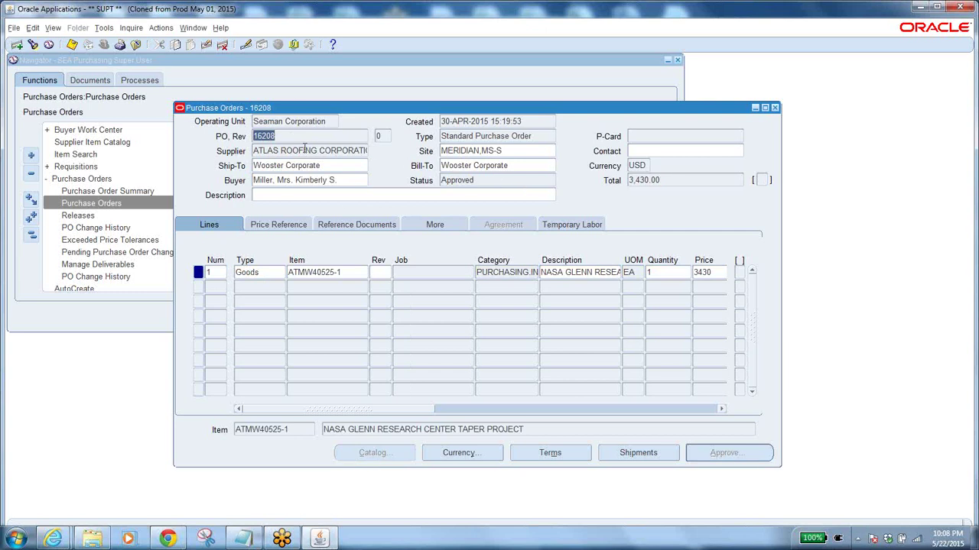
pyautogui.press('Up')
pyautogui.press('Up')
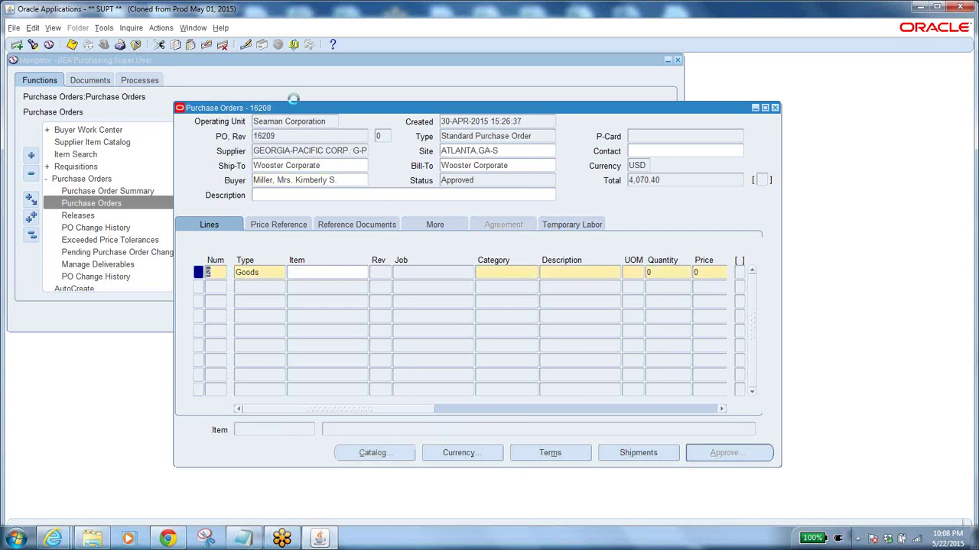
pyautogui.press('Up')
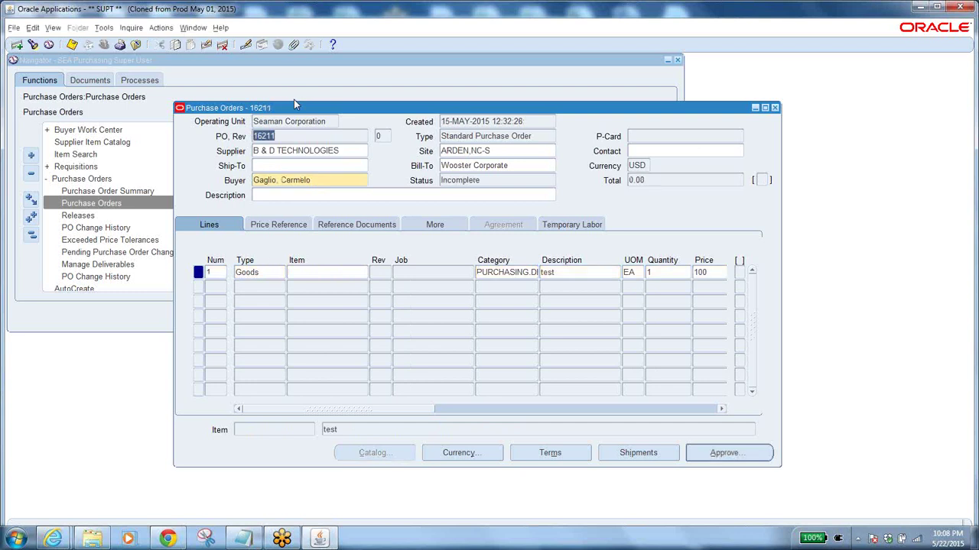
# Go to the HUNTER PANELS, LLC. purchase order and examine its Supplier and Ship-To fields.
pyautogui.press('Down')
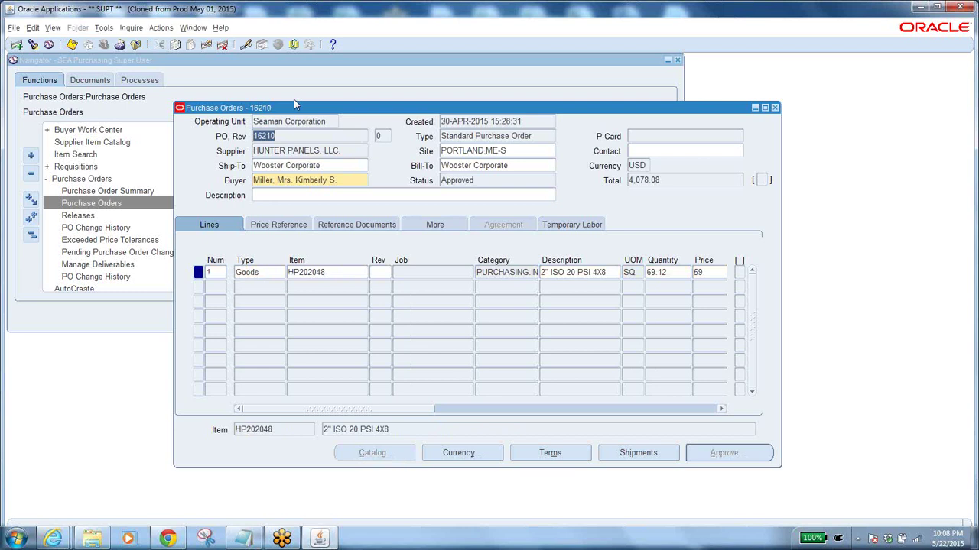
pyautogui.click(350, 154)
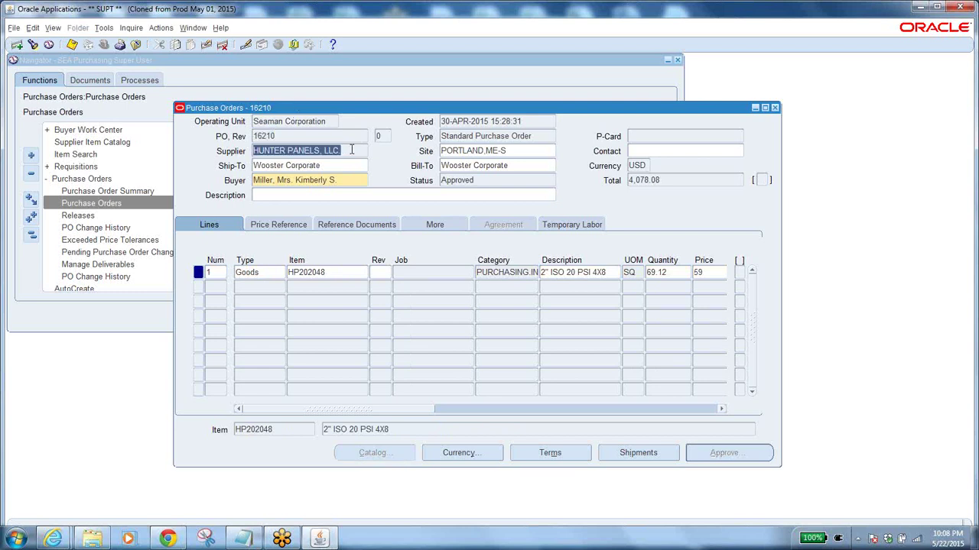
pyautogui.click(326, 165)
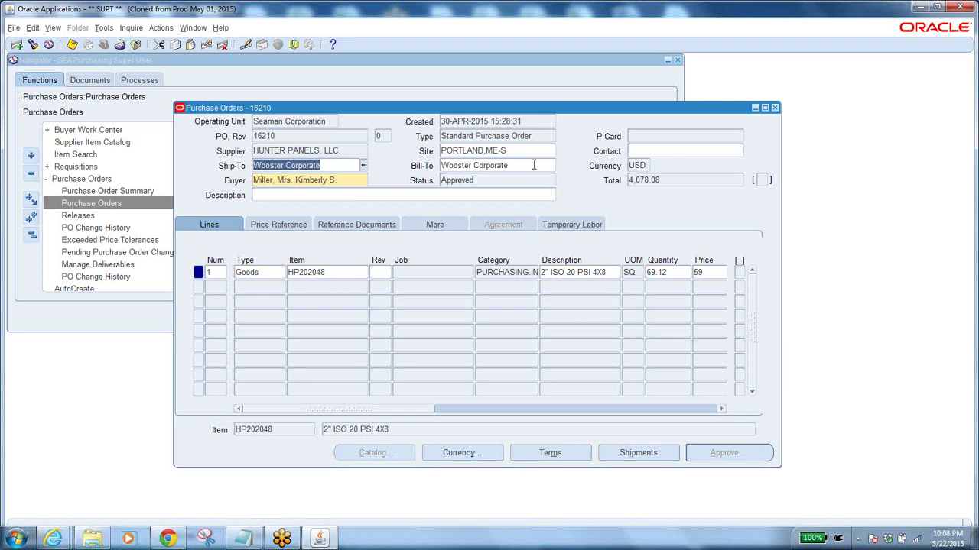
# Examine the HUNTER PANELS, LLC. order's Bill-To and Ship-To fields and line 1's Type, Item, Category and Description.
pyautogui.click(534, 165)
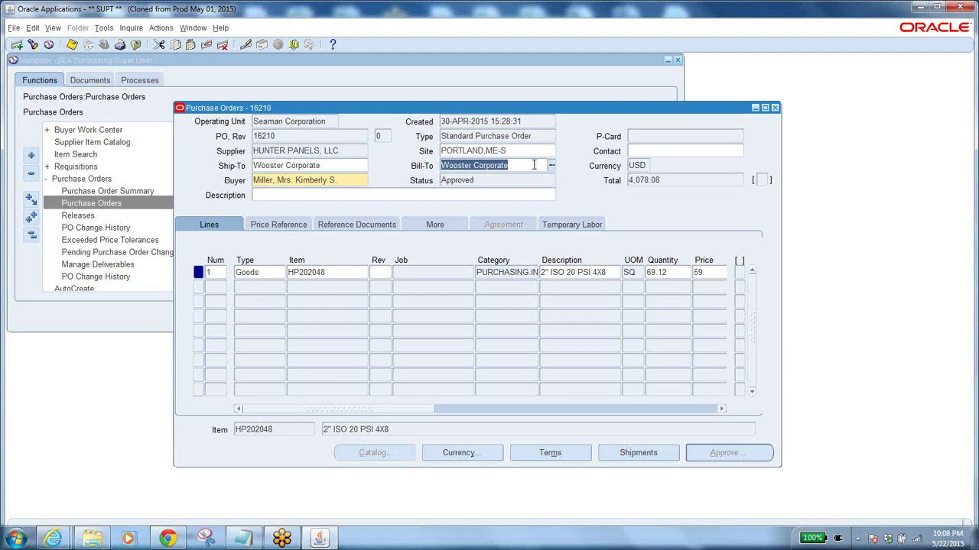
pyautogui.click(534, 164)
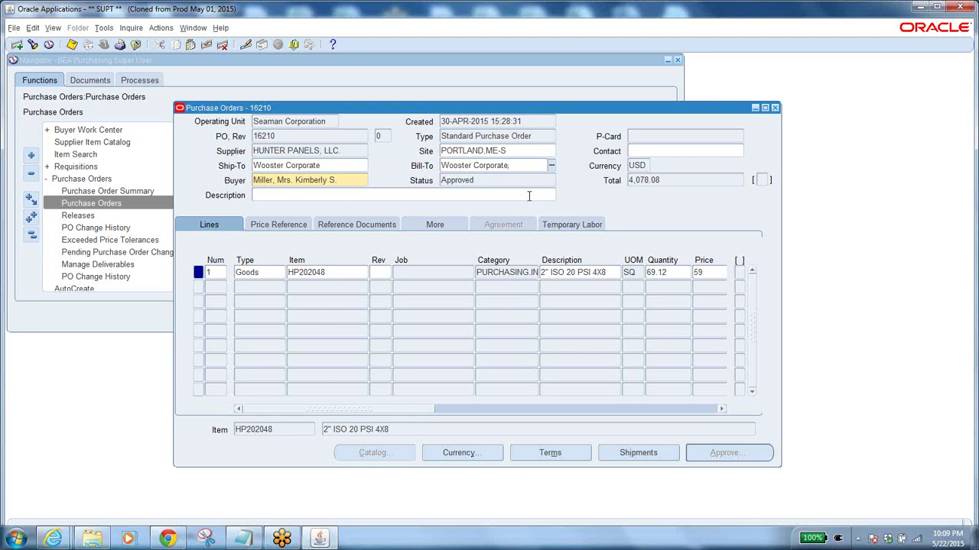
pyautogui.click(337, 273)
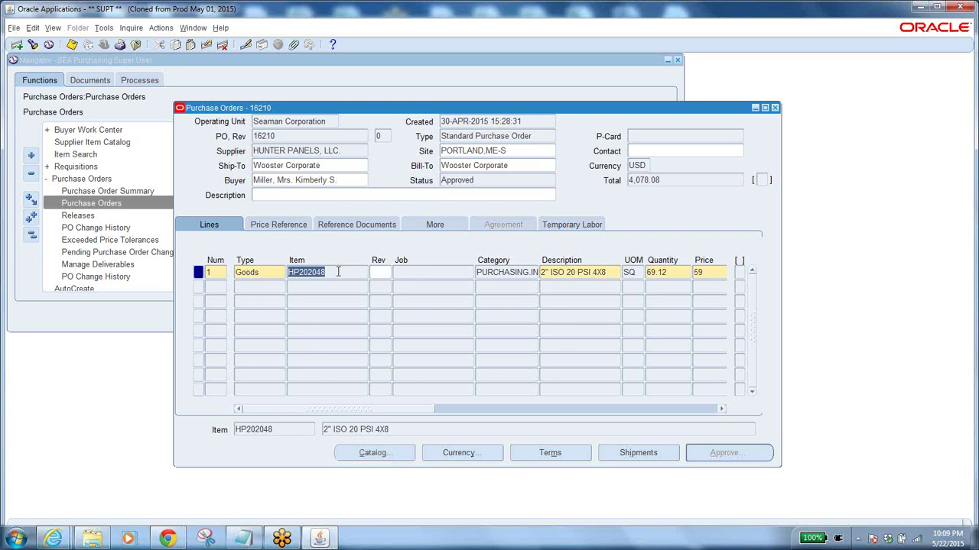
pyautogui.hotkey('shift', 'Tab')
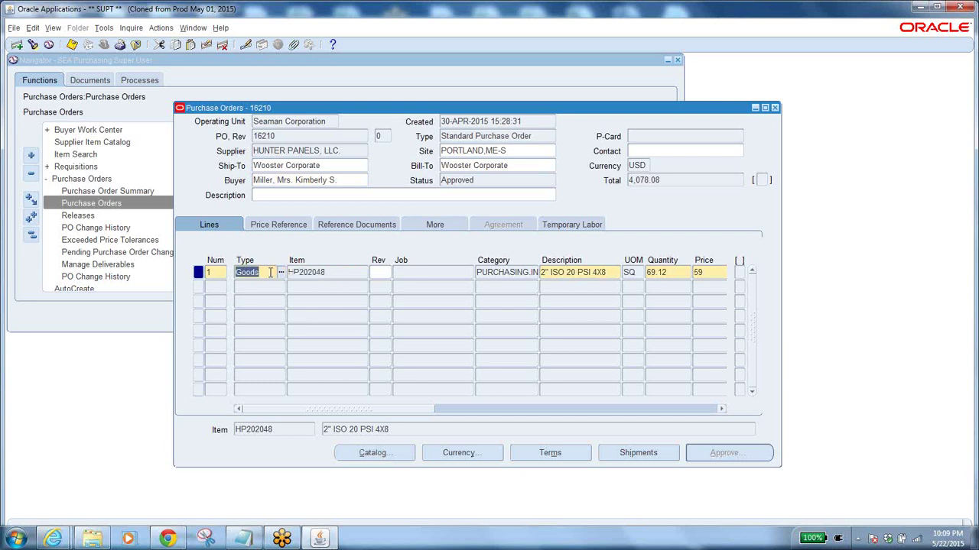
pyautogui.click(332, 270)
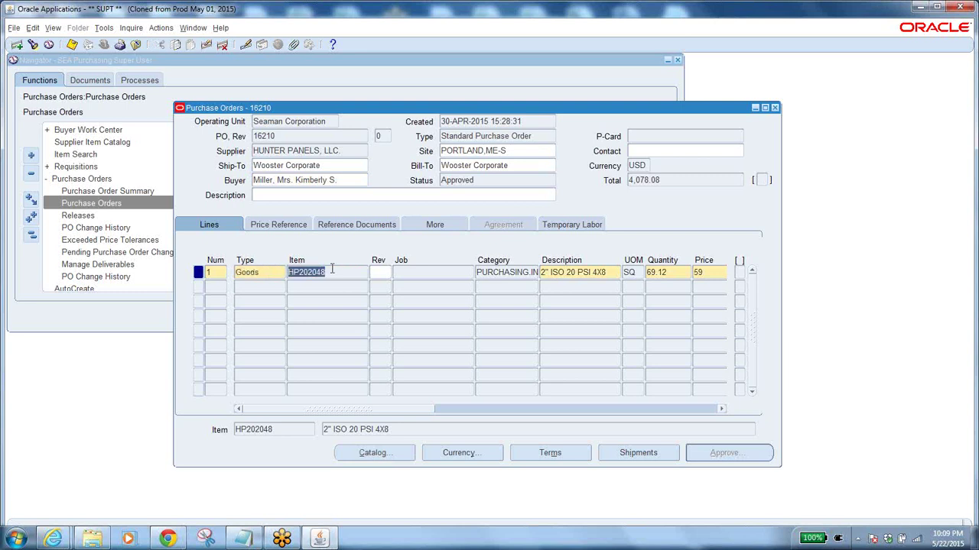
pyautogui.click(497, 272)
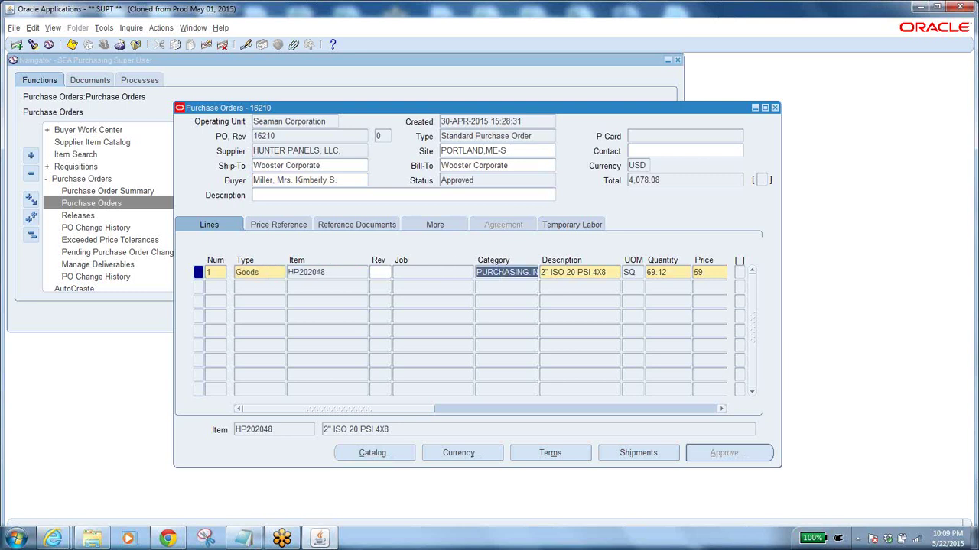
pyautogui.click(578, 272)
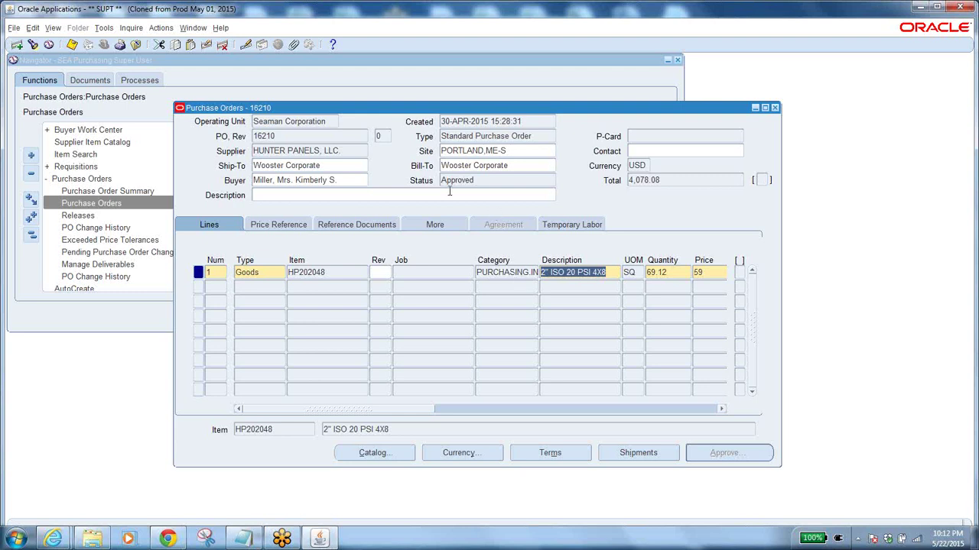
pyautogui.click(525, 167)
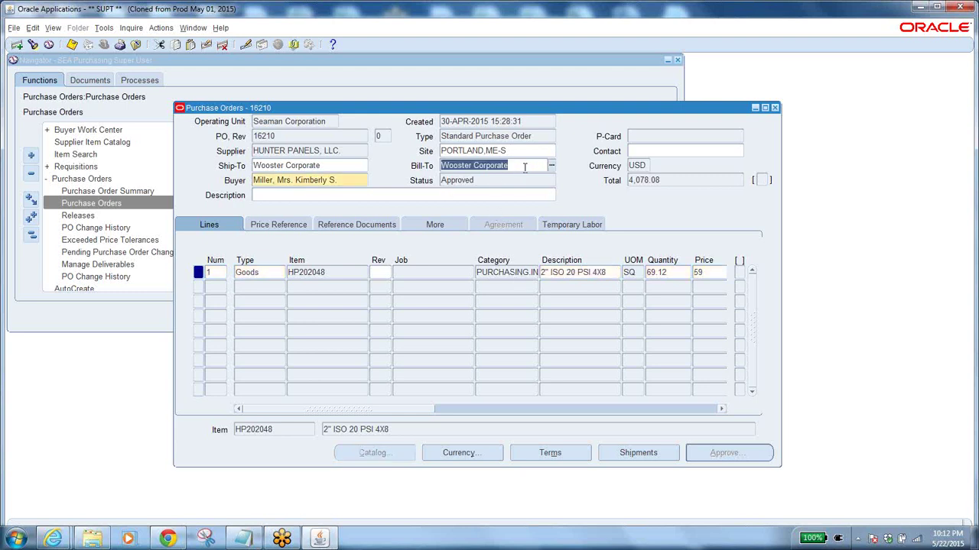
pyautogui.click(343, 165)
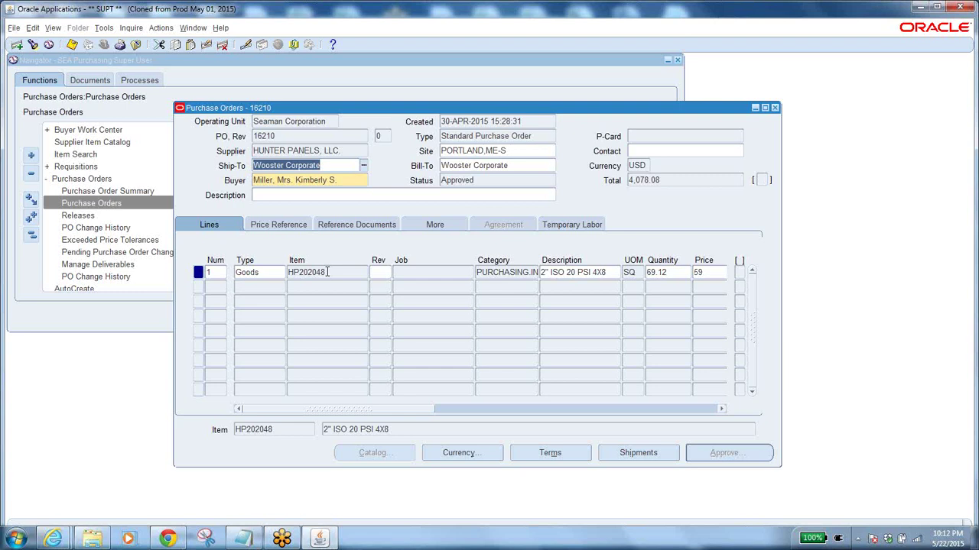
# Look through the line types available for line 1, including Goods and SVCS - QTY, without changing the type.
pyautogui.click(270, 270)
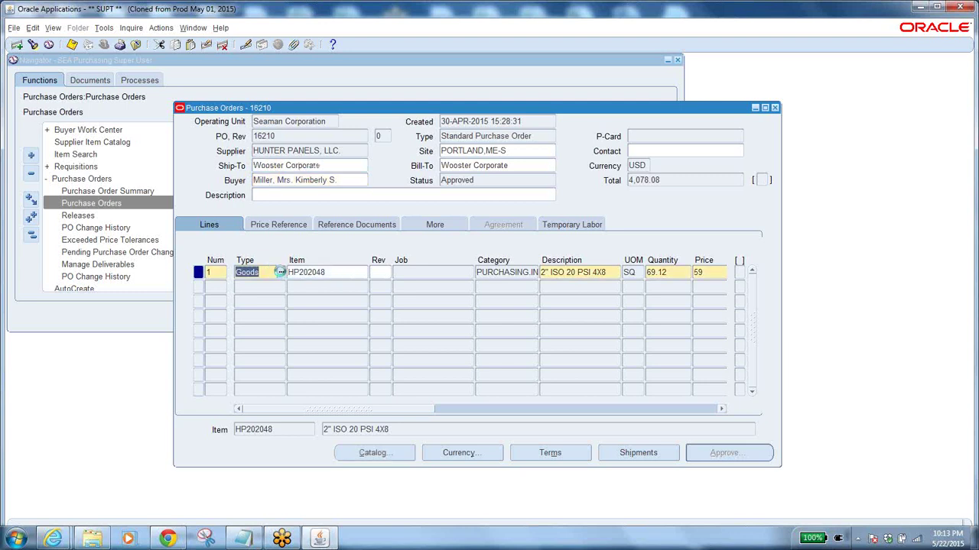
pyautogui.click(281, 273)
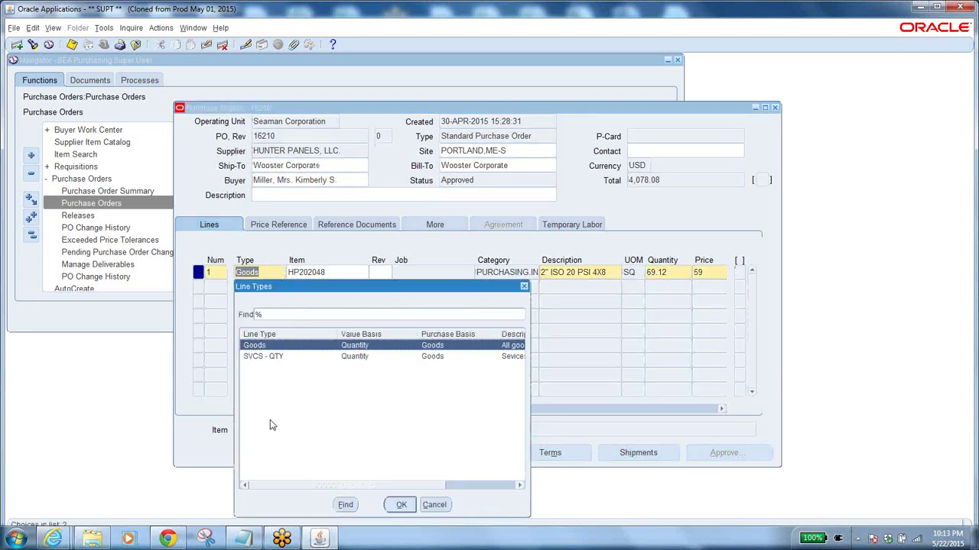
pyautogui.click(261, 357)
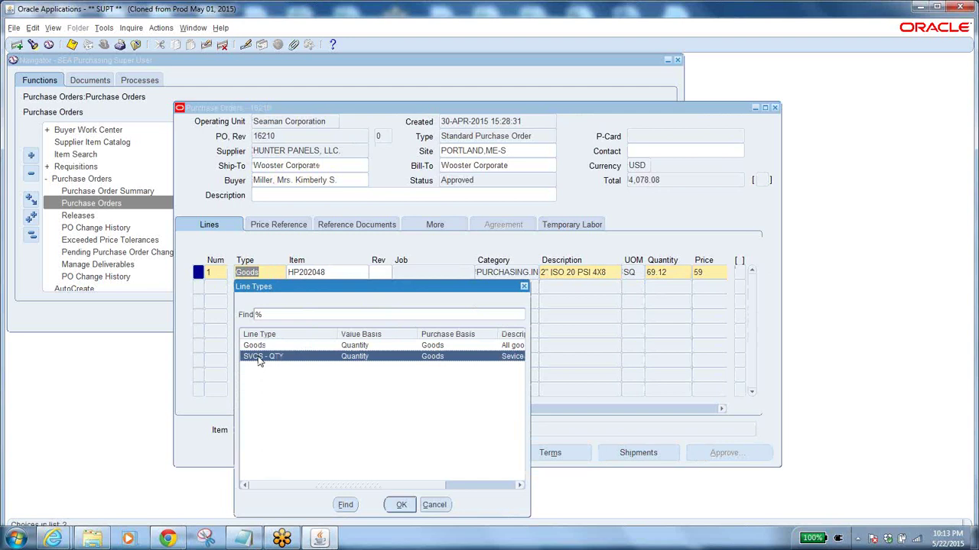
pyautogui.click(263, 348)
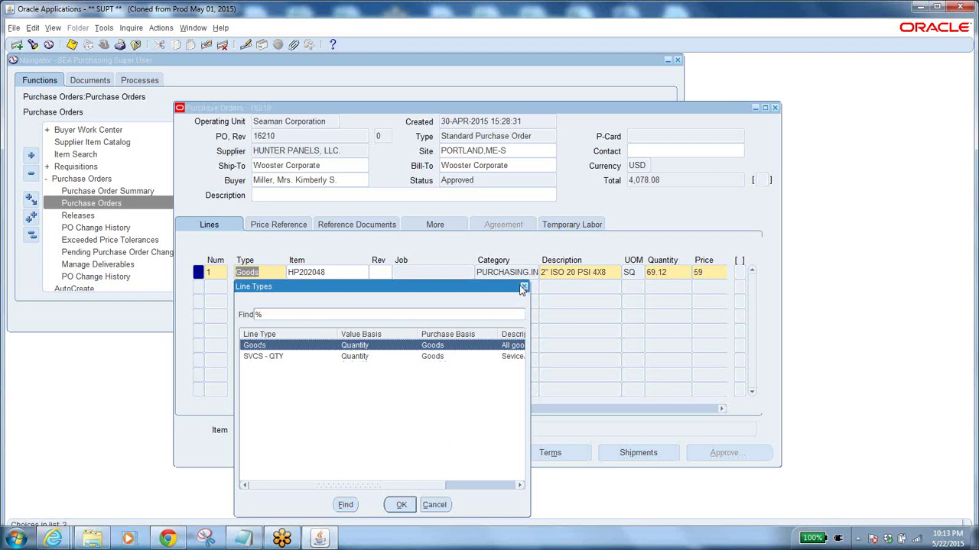
pyautogui.click(525, 288)
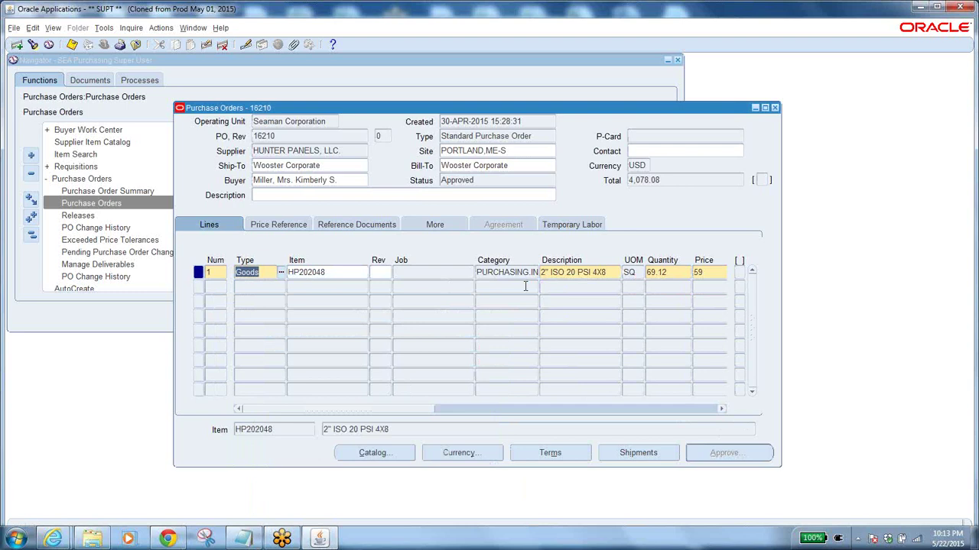
pyautogui.click(280, 275)
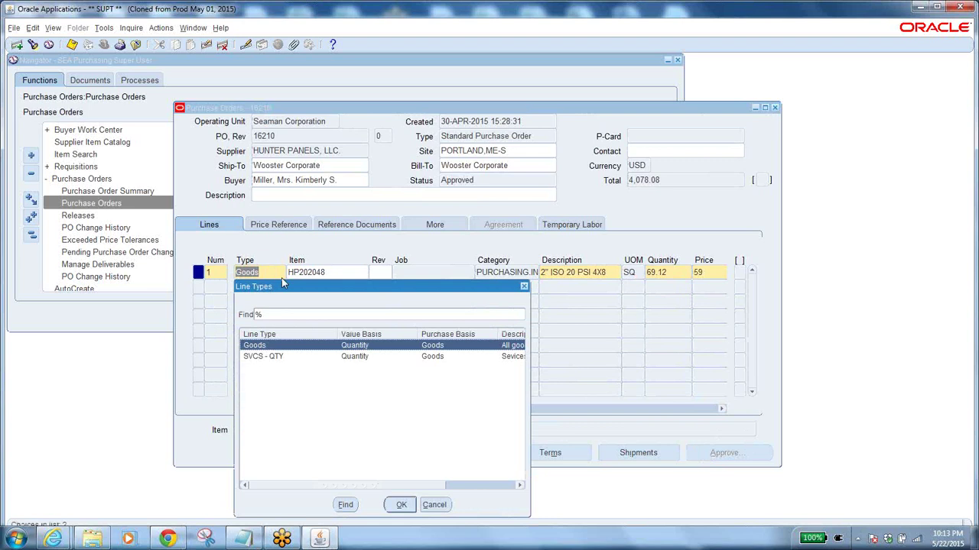
pyautogui.click(524, 288)
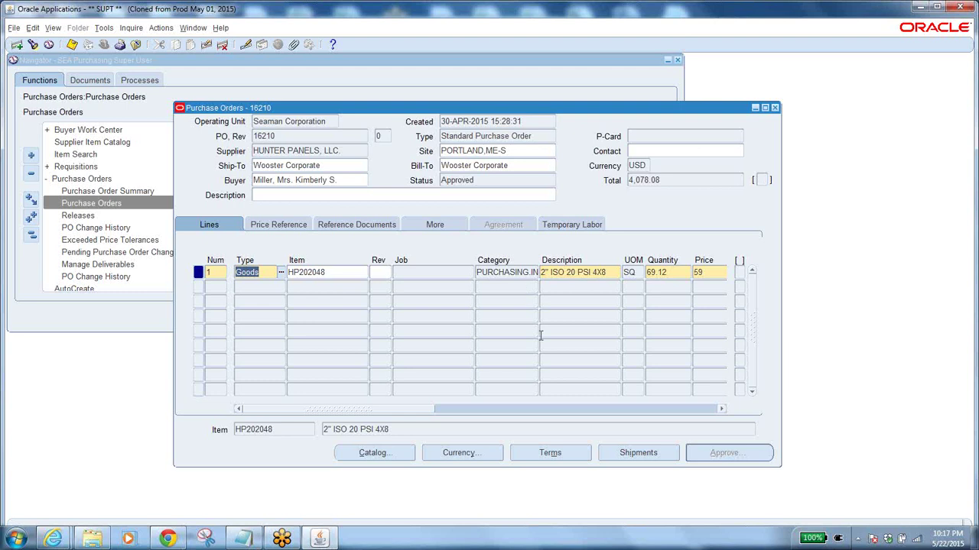
# Review line 1's Item and Quantity and its further columns such as Promised, Need-By and Supplier Item.
pyautogui.click(341, 273)
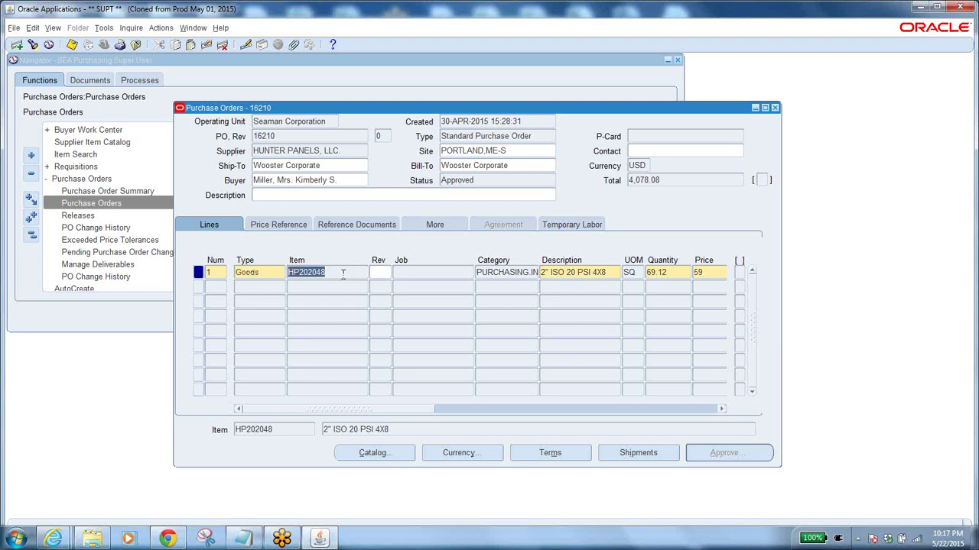
pyautogui.click(665, 272)
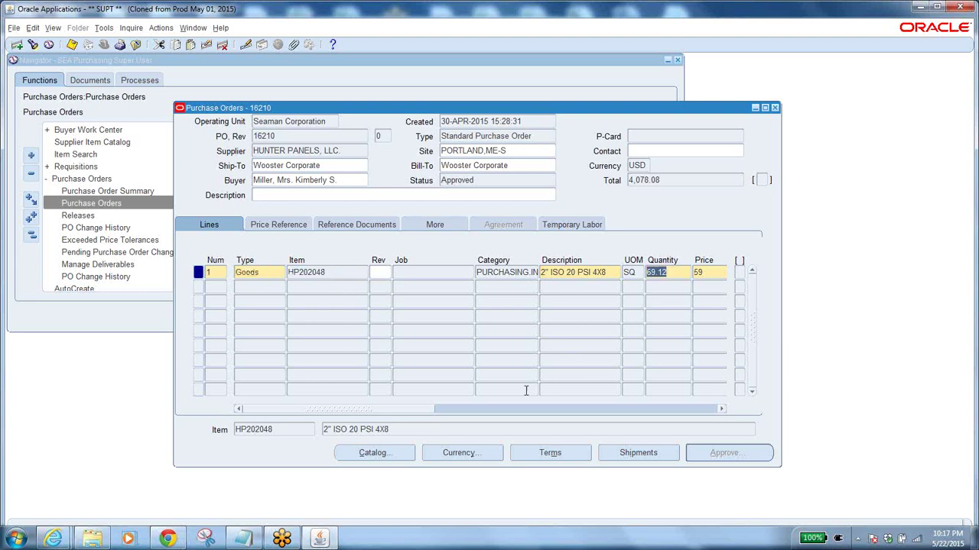
pyautogui.moveTo(417, 413); pyautogui.dragTo(568, 428)
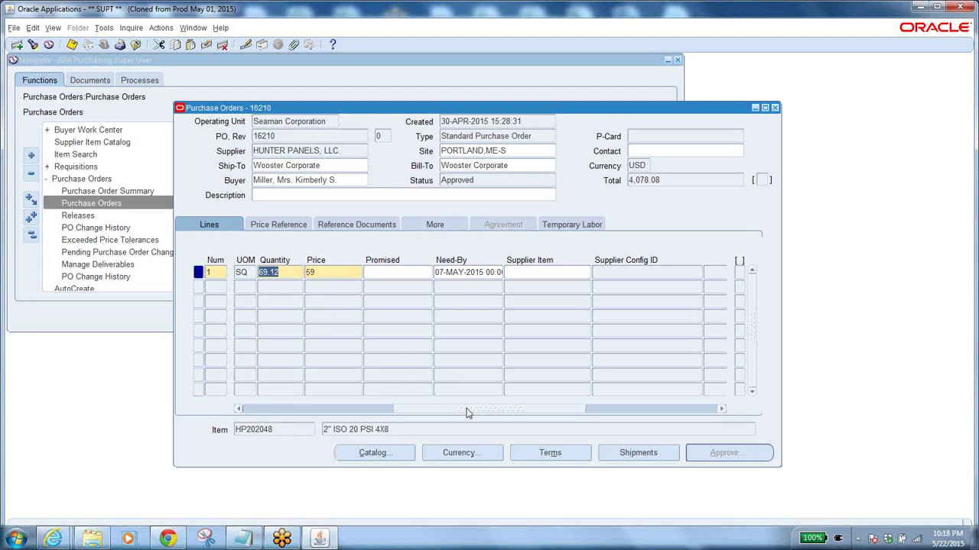
pyautogui.moveTo(466, 410); pyautogui.dragTo(312, 426)
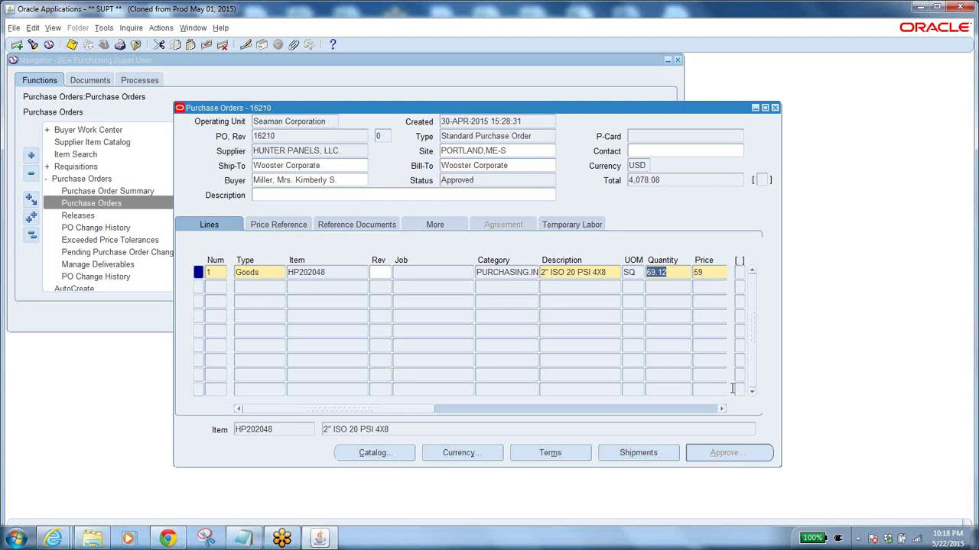
# Open the shipments of line 1, examine the shipment's Ship-To and Org fields, and close them again.
pyautogui.click(644, 454)
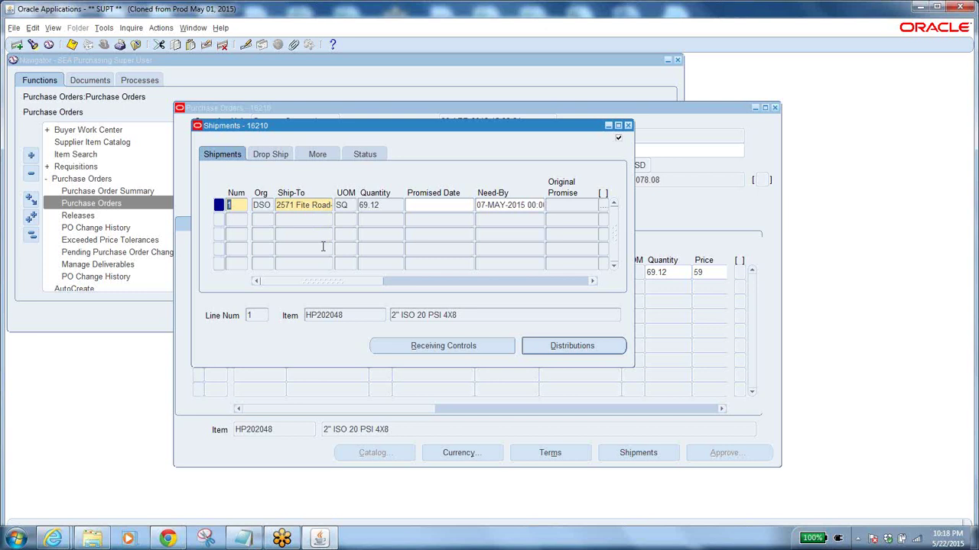
pyautogui.click(297, 204)
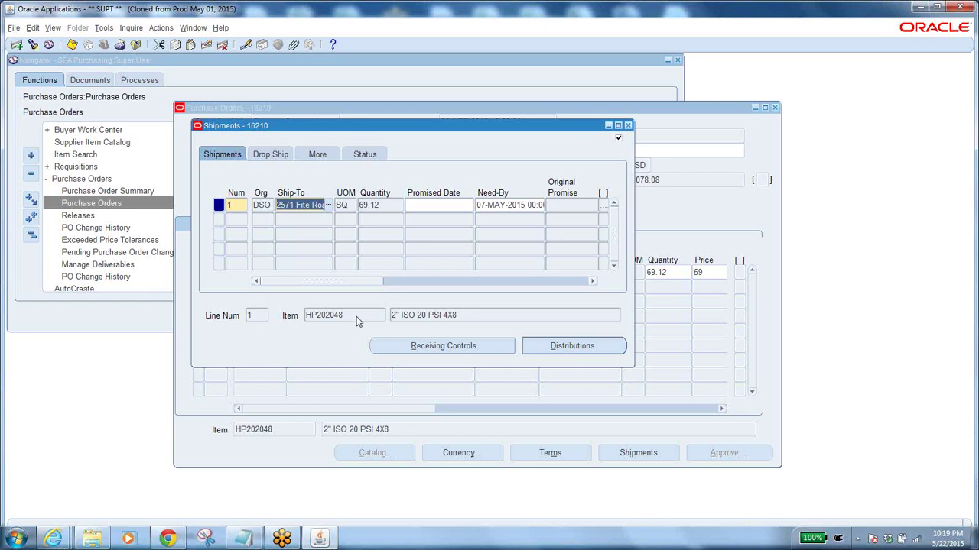
pyautogui.click(264, 200)
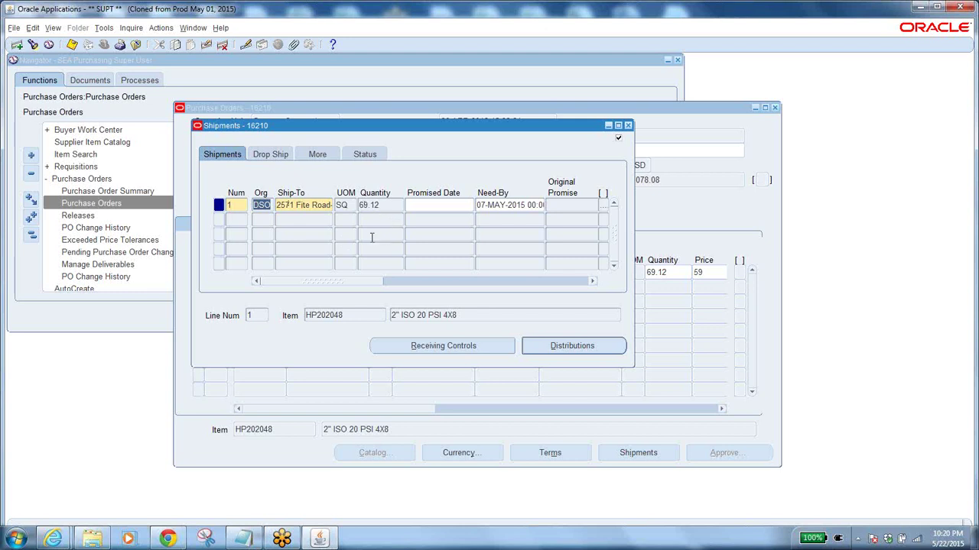
pyautogui.click(628, 126)
# Compare the Quantity on line 1 with the Org and Quantity of its shipment, ending in the shipment details.
pyautogui.click(684, 272)
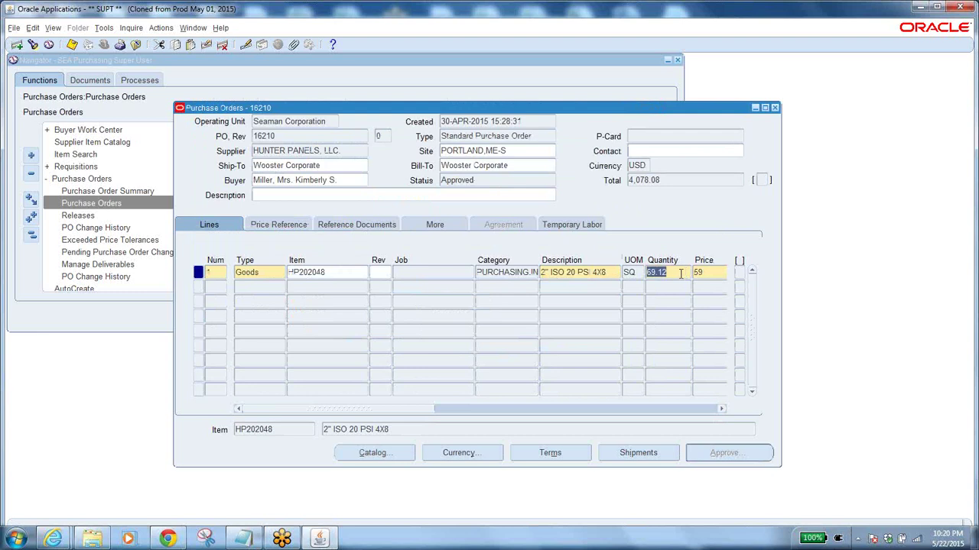
pyautogui.click(642, 457)
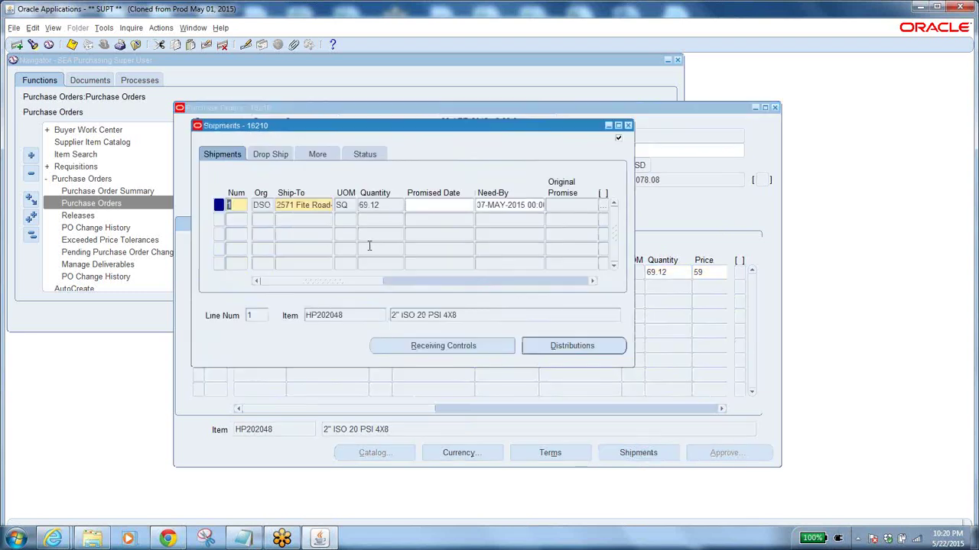
pyautogui.click(272, 205)
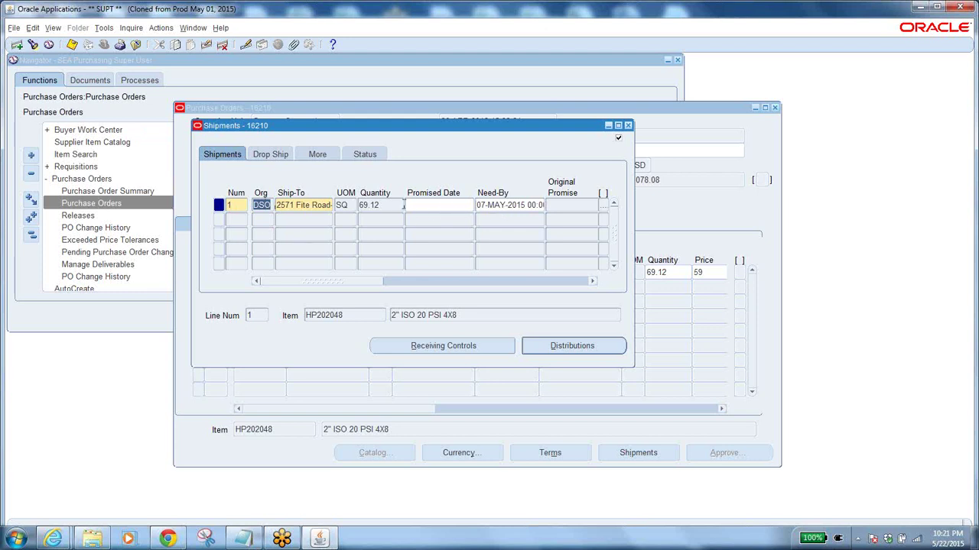
pyautogui.click(388, 204)
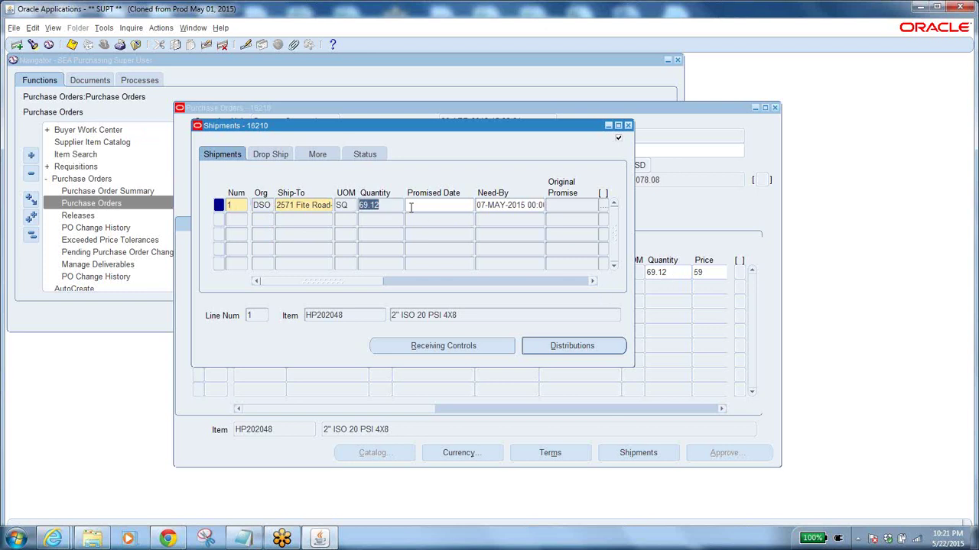
pyautogui.click(672, 273)
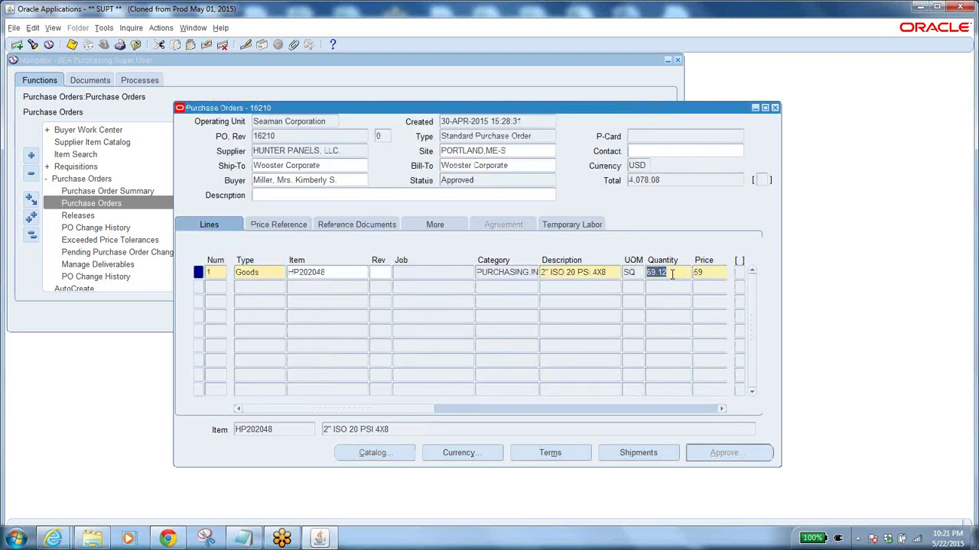
pyautogui.click(637, 452)
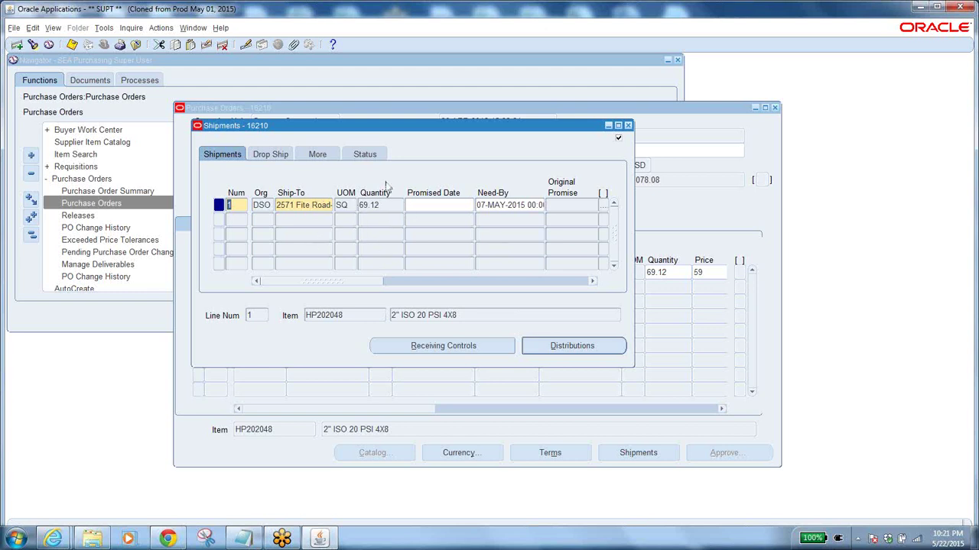
pyautogui.click(678, 275)
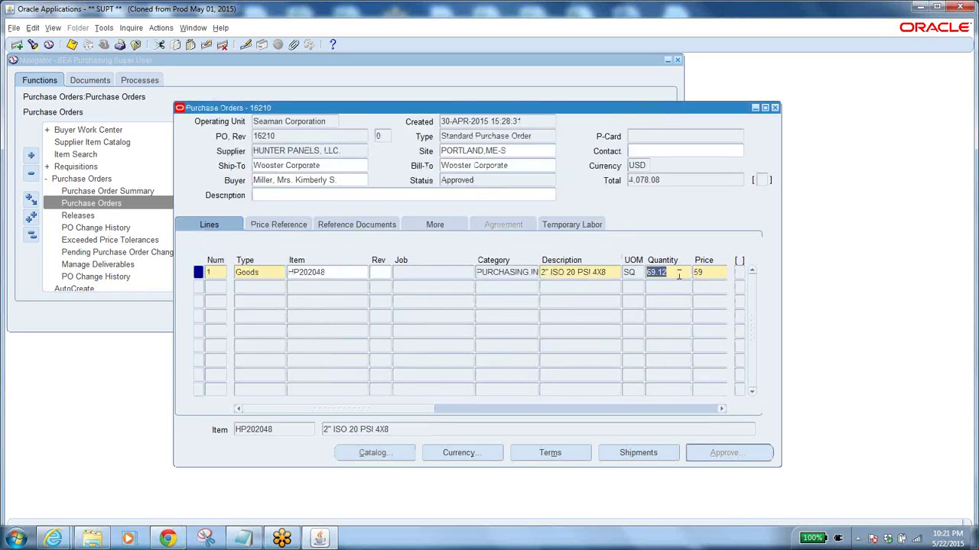
pyautogui.click(634, 454)
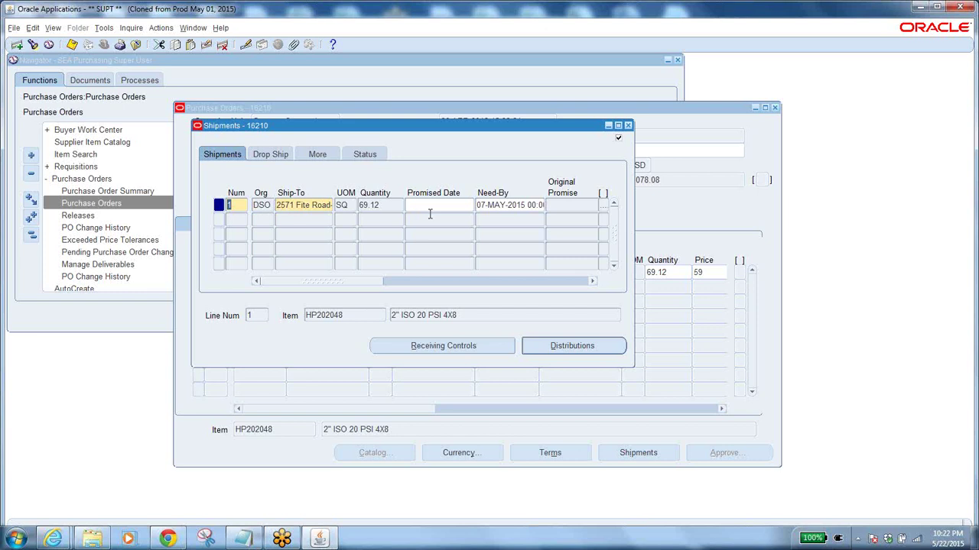
# Look through the Match Approval Level options of line 1's shipment, 2-Way, 3-Way and 4-Way, without changing the level.
pyautogui.click(318, 155)
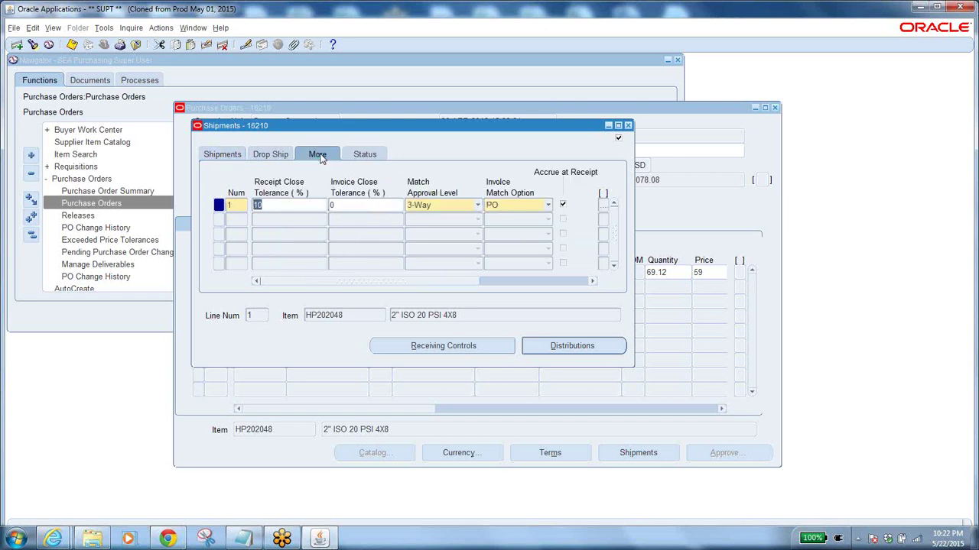
pyautogui.click(476, 207)
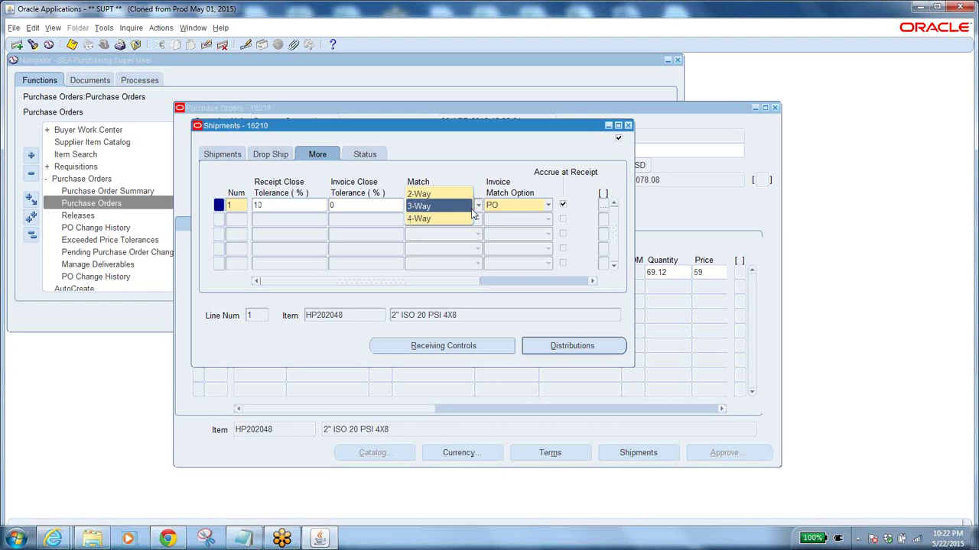
pyautogui.click(473, 184)
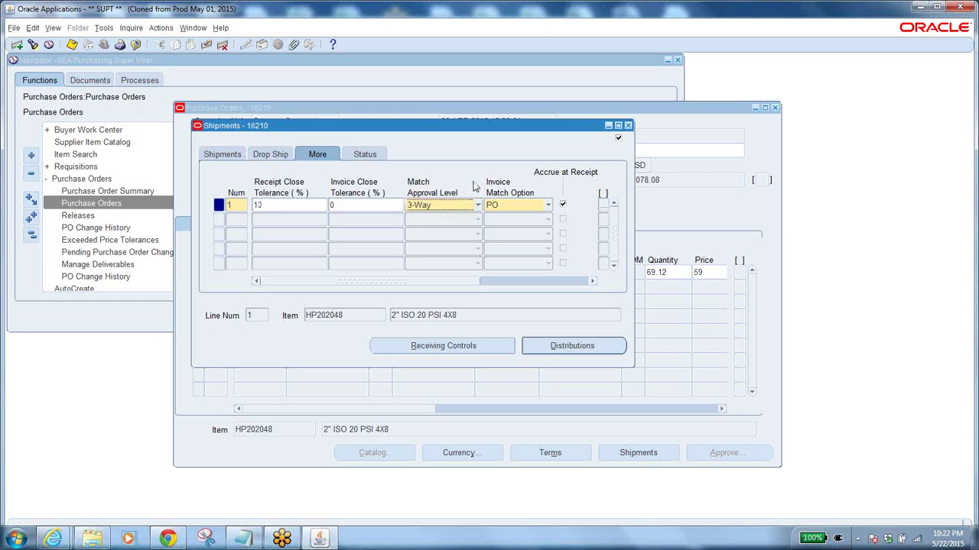
# Examine the shipment's Invoice Match Option choices, PO and Receipt, without changing the selection.
pyautogui.click(533, 208)
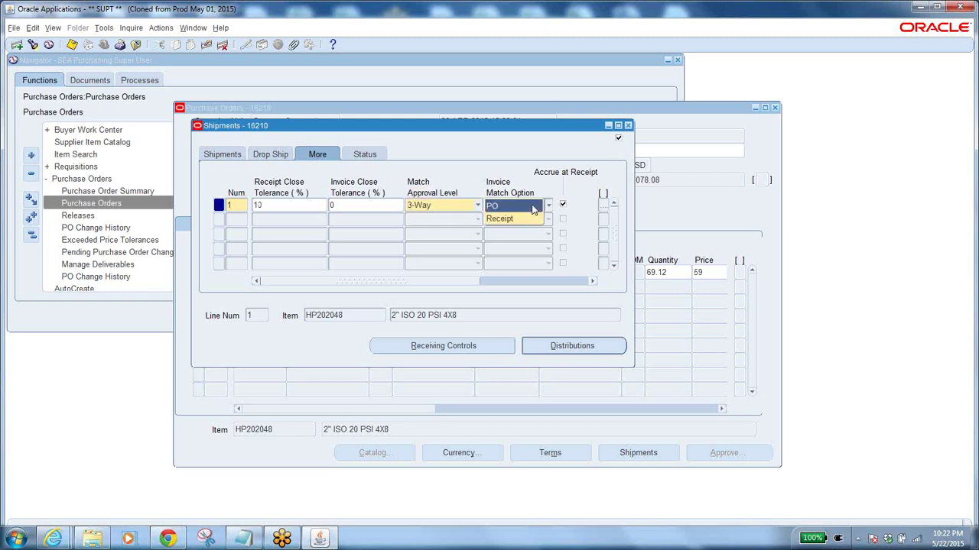
pyautogui.click(461, 178)
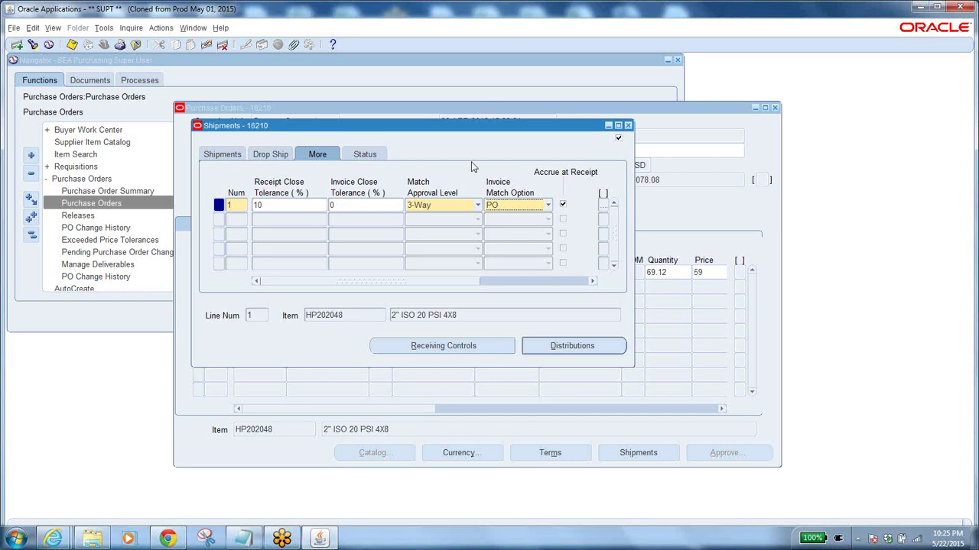
pyautogui.click(535, 211)
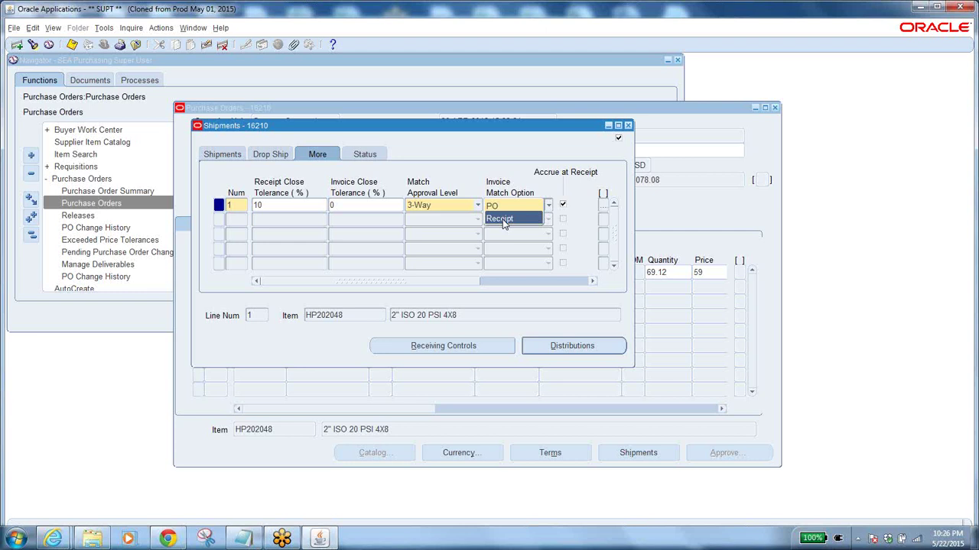
pyautogui.click(487, 168)
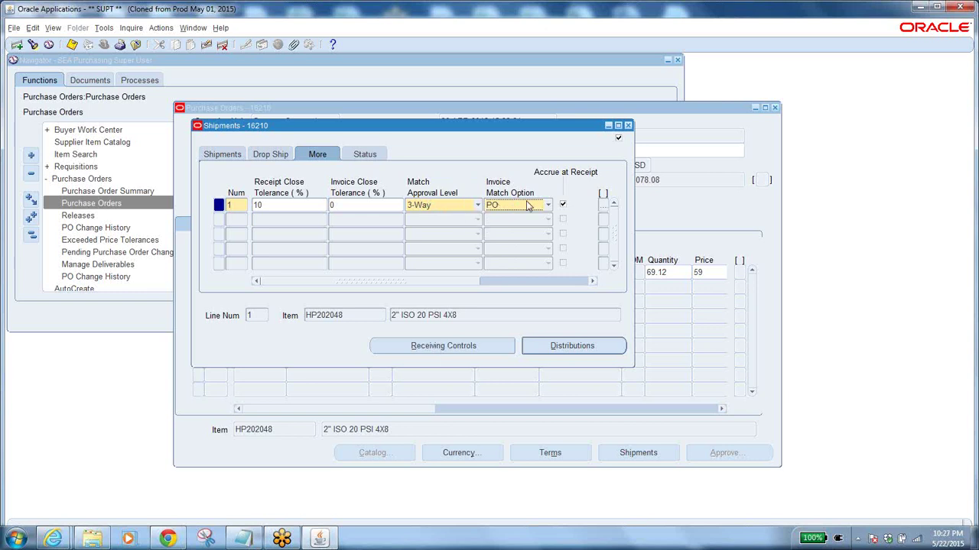
# Review the shipment's receiving controls, including Receipt Routing and Over Receipt Tolerance, and close them unchanged.
pyautogui.click(461, 345)
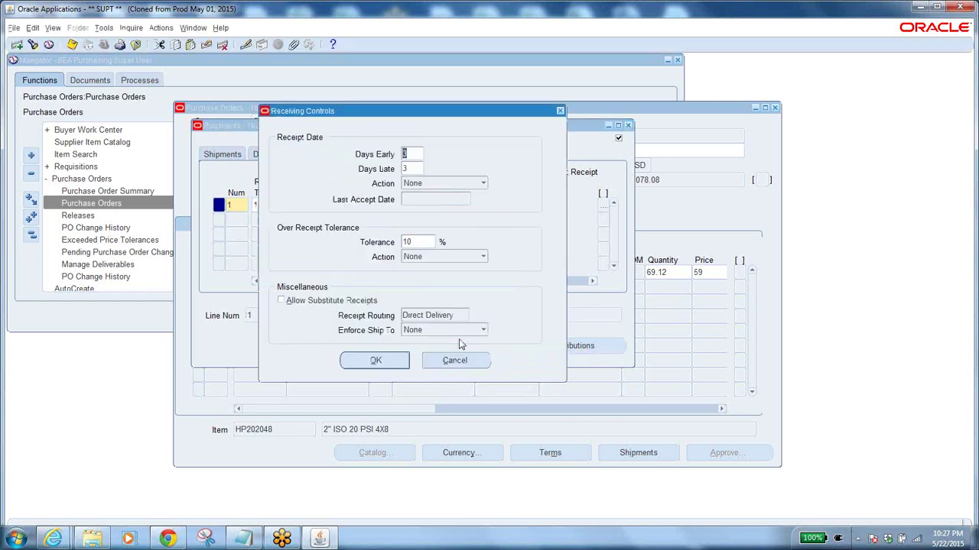
pyautogui.click(455, 316)
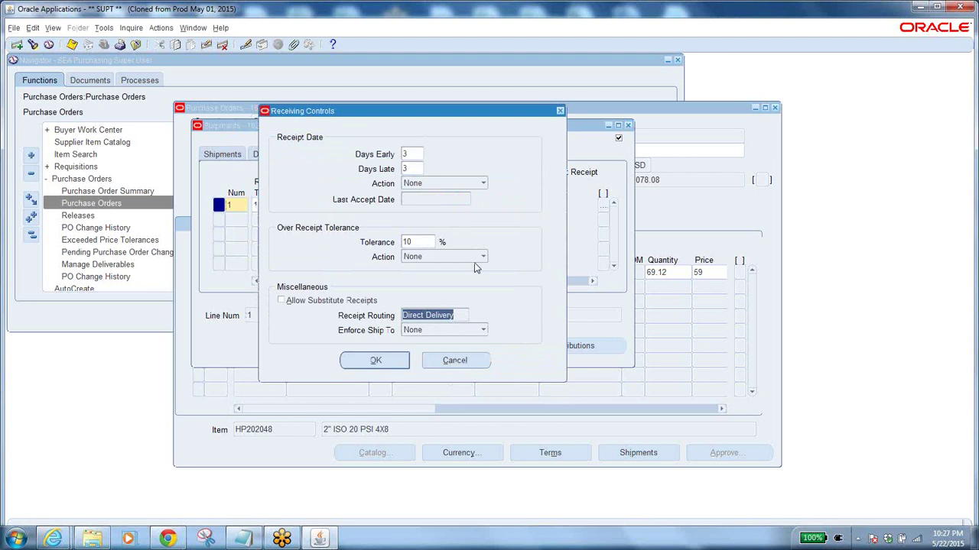
pyautogui.click(560, 113)
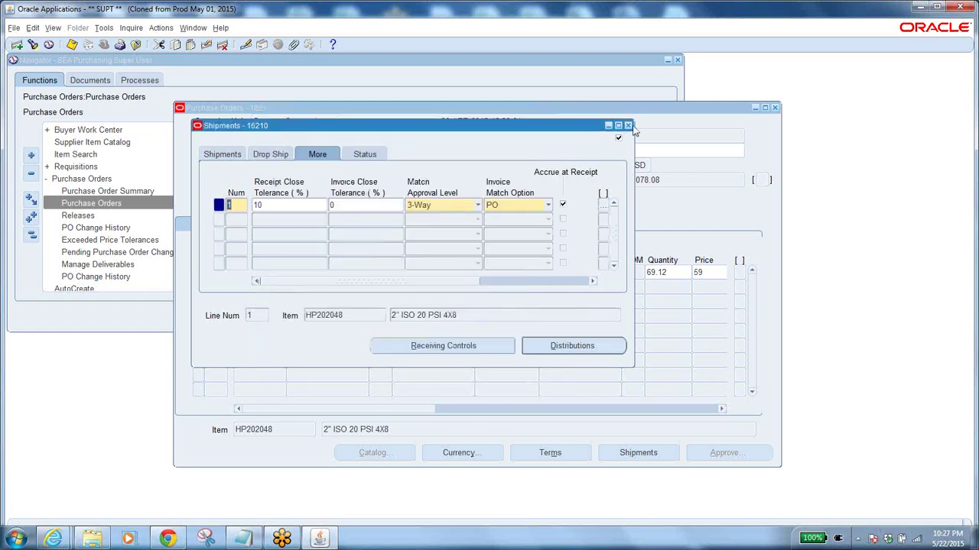
# Switch to the B & D TECHNOLOGIES purchase order and open the receiving controls of its line 1 shipment.
pyautogui.click(628, 125)
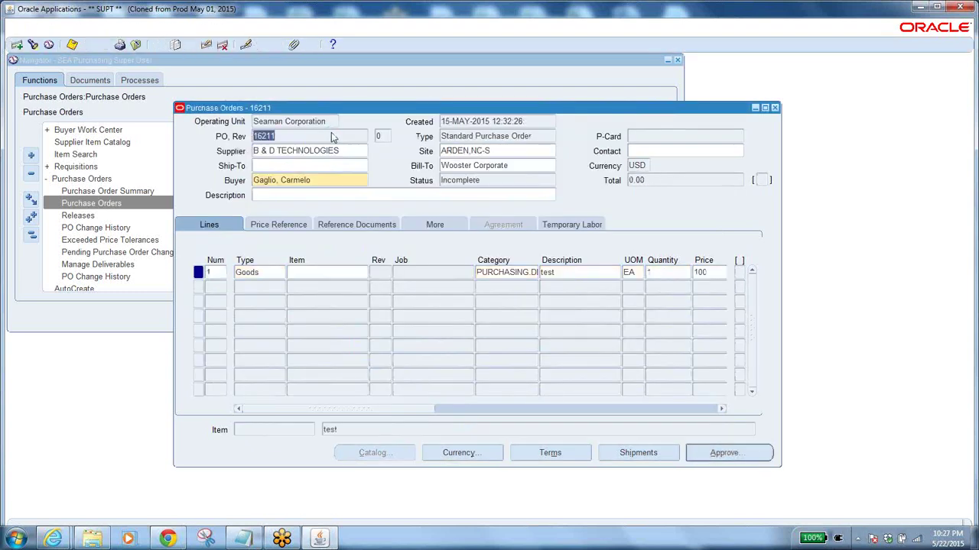
pyautogui.click(625, 452)
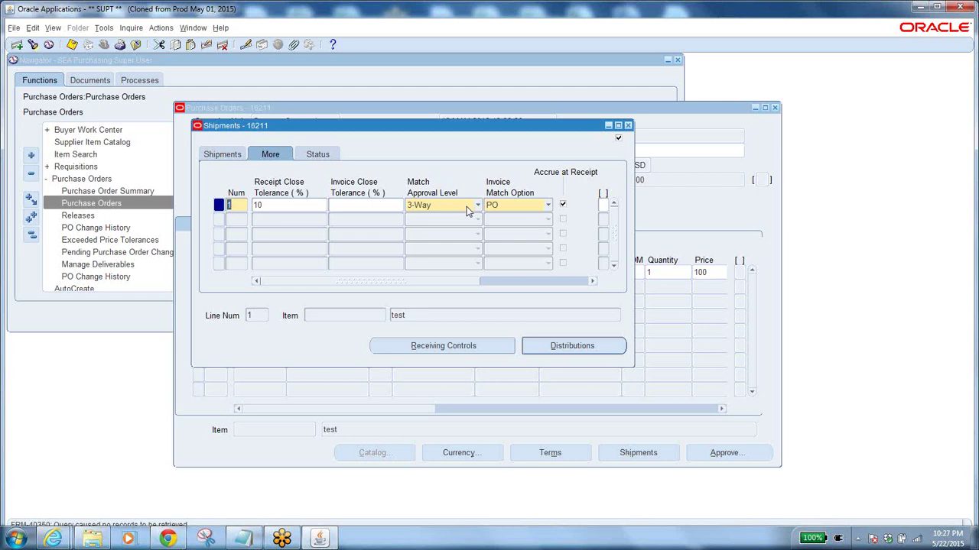
pyautogui.click(432, 351)
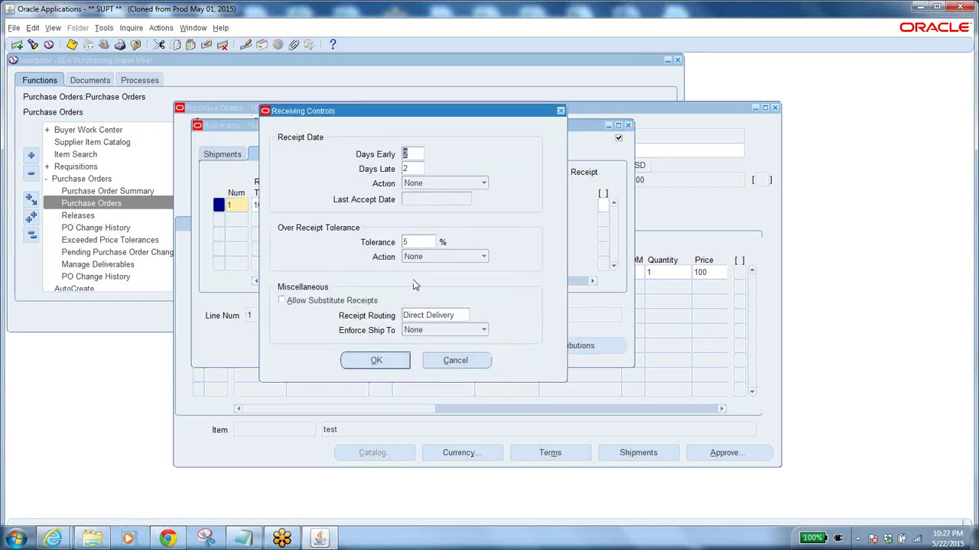
# Look through the Receipt Routing choices, such as Inspection Required and Standard Receipt, and close the receiving controls without changes.
pyautogui.click(458, 314)
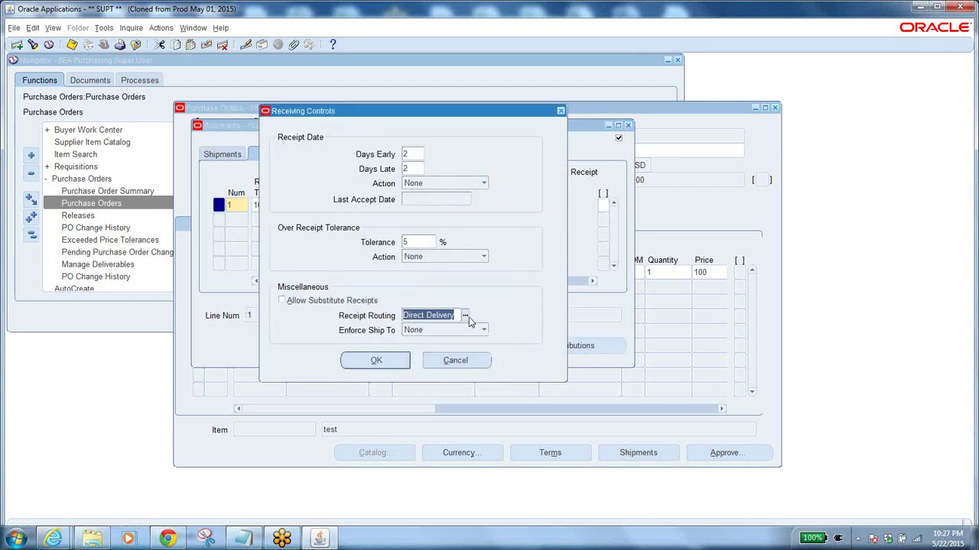
pyautogui.click(468, 316)
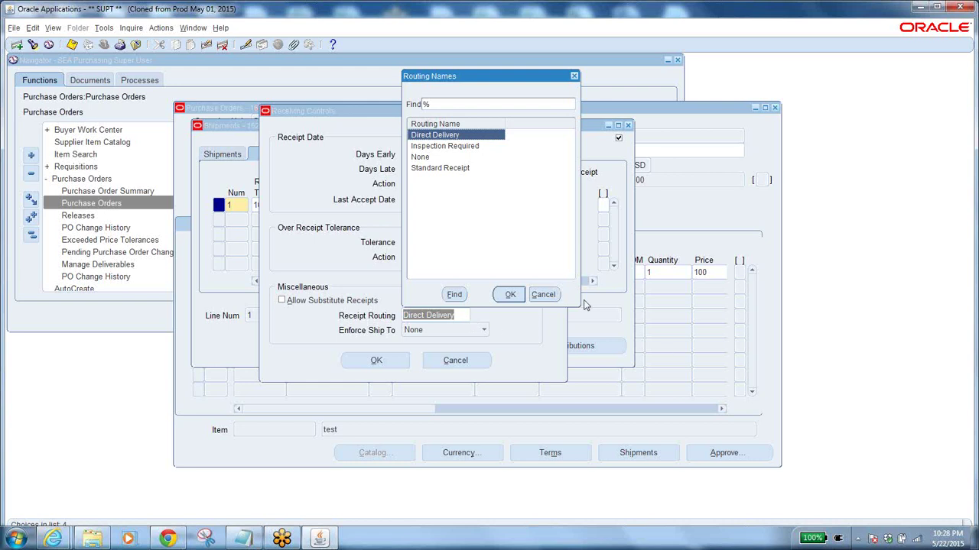
pyautogui.click(542, 295)
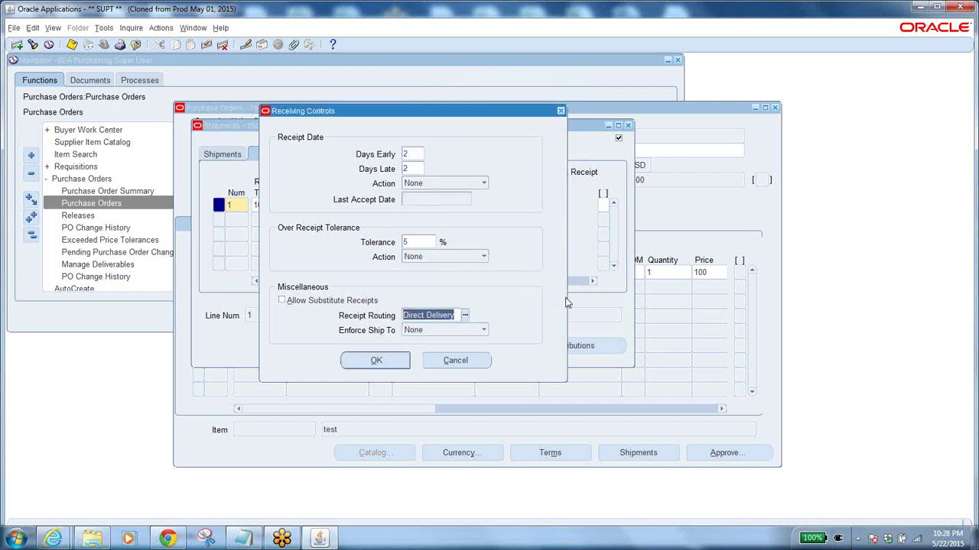
pyautogui.click(561, 111)
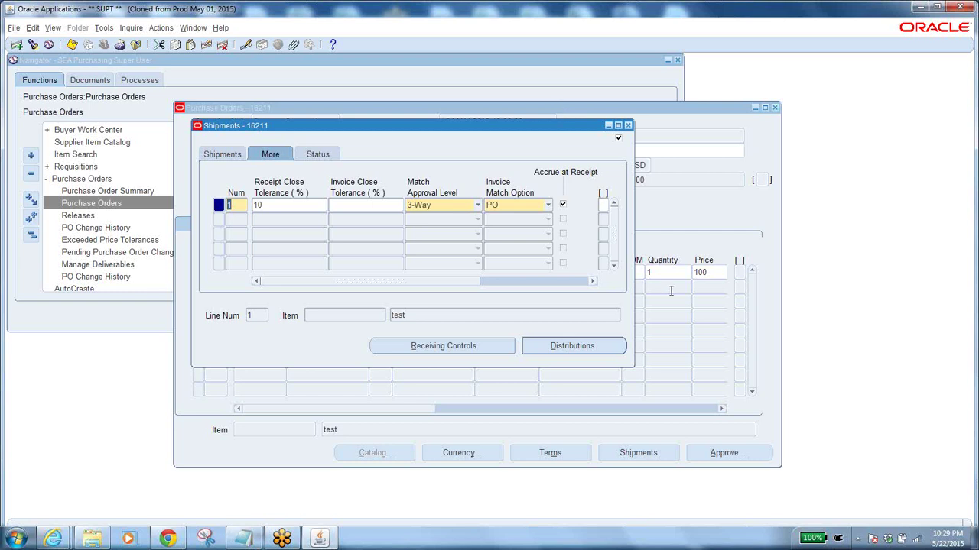
# Try to open the distributions of the test line's shipment, and decline closing the form.
pyautogui.click(276, 206)
pyautogui.click(571, 348)
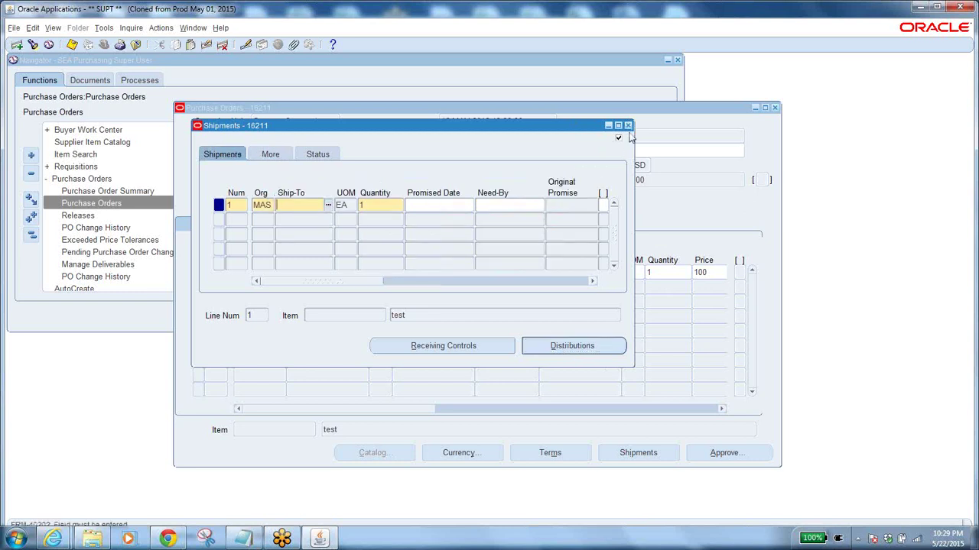
pyautogui.click(134, 46)
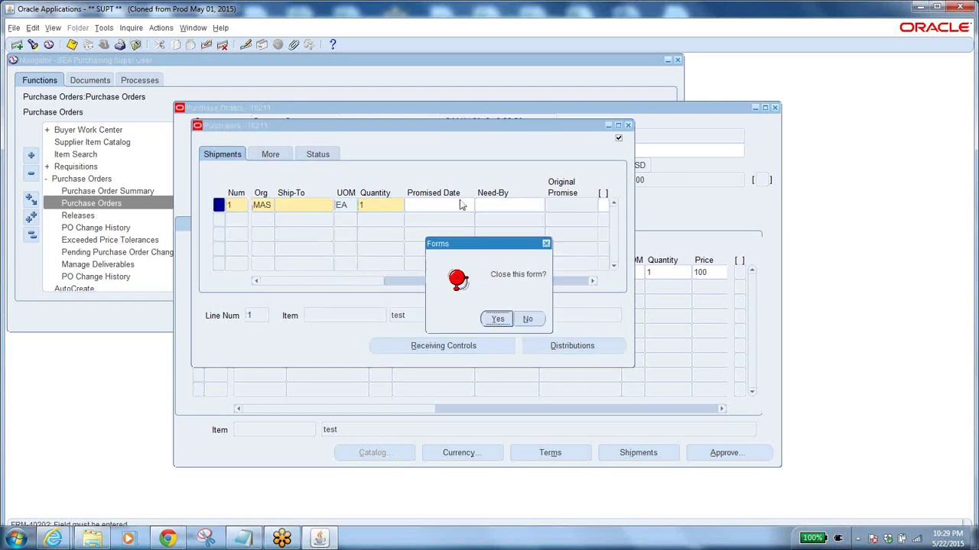
pyautogui.click(529, 319)
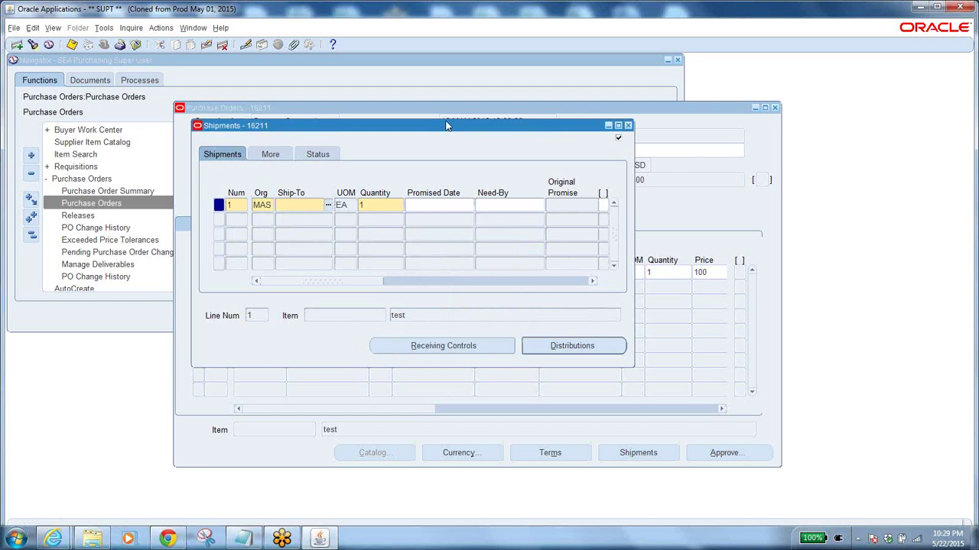
# Close the shipment and purchase order forms without filling in Ship-To, and reopen a fresh Purchase Orders form.
pyautogui.click(628, 125)
pyautogui.moveTo(507, 127); pyautogui.dragTo(597, 163)
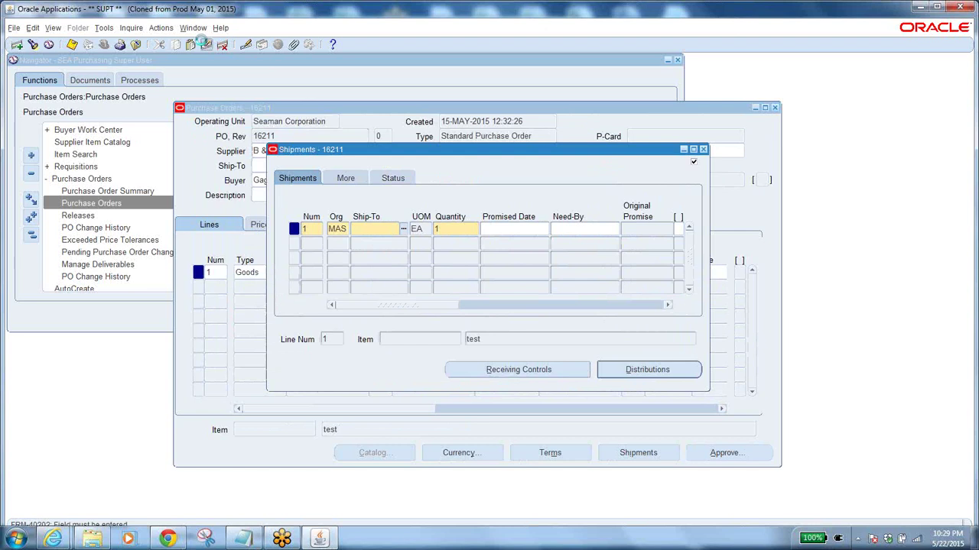
pyautogui.click(533, 269)
pyautogui.click(135, 44)
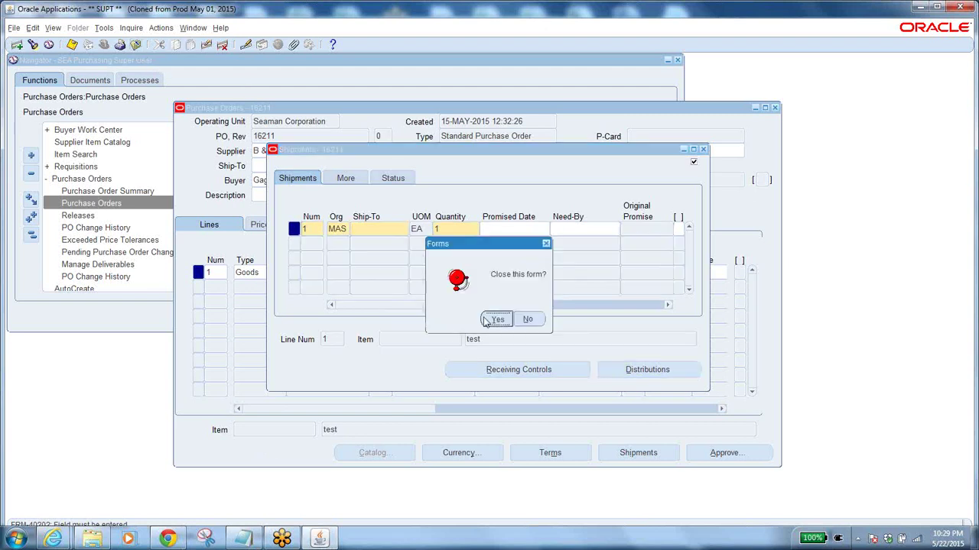
pyautogui.click(493, 320)
pyautogui.doubleClick(92, 202)
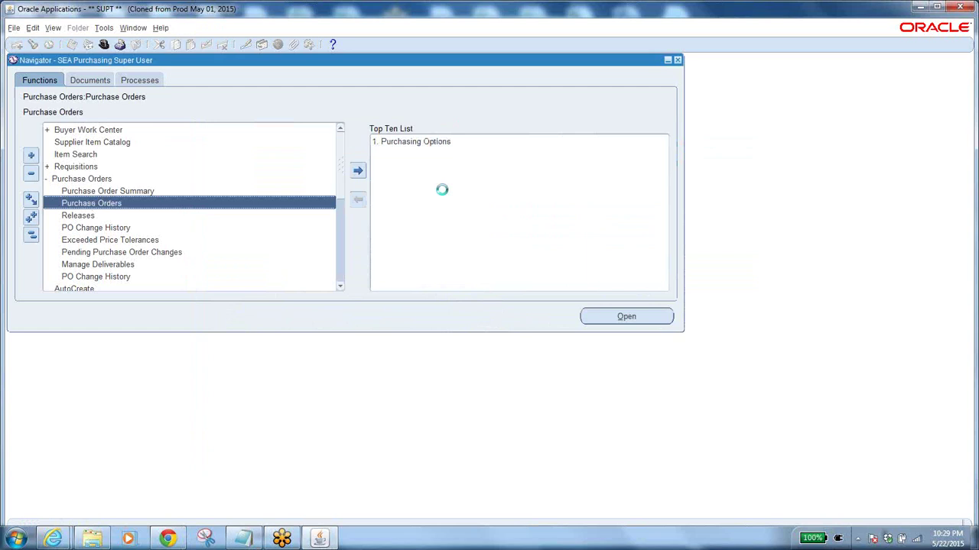
# Try to query a purchase order by its full PO number.
pyautogui.press('F11')
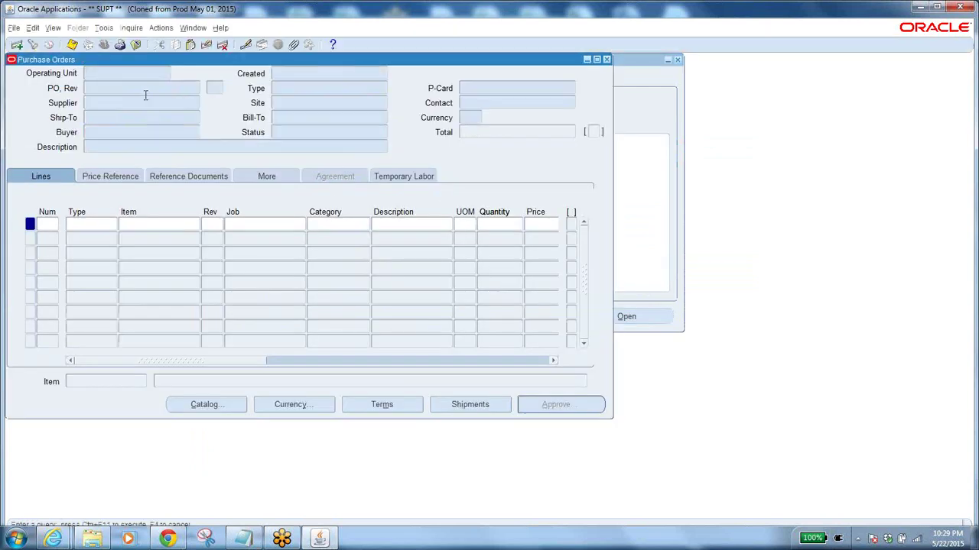
pyautogui.write('16212')
pyautogui.hotkey('ctrl', 'F11')
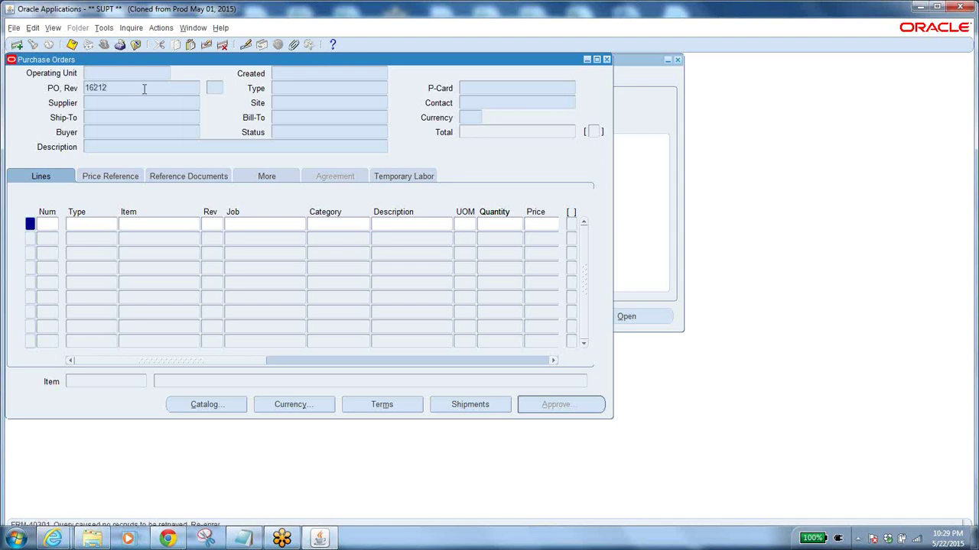
# Query purchase orders with the PO number's last digit replaced by the % wildcard, and go to the HUNTER PANELS, LLC. order.
pyautogui.click(131, 87)
pyautogui.press('BackSpace')
pyautogui.write('%')
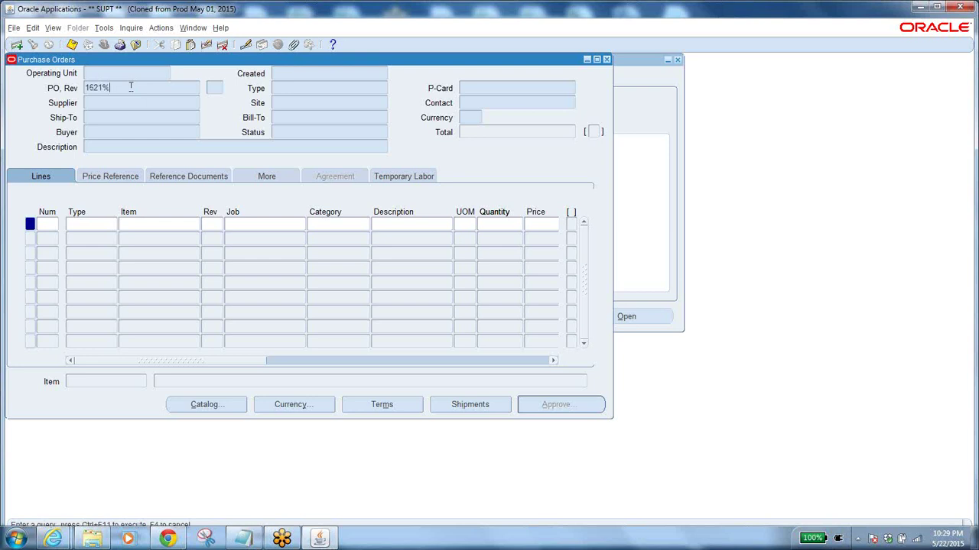
pyautogui.hotkey('ctrl', 'F11')
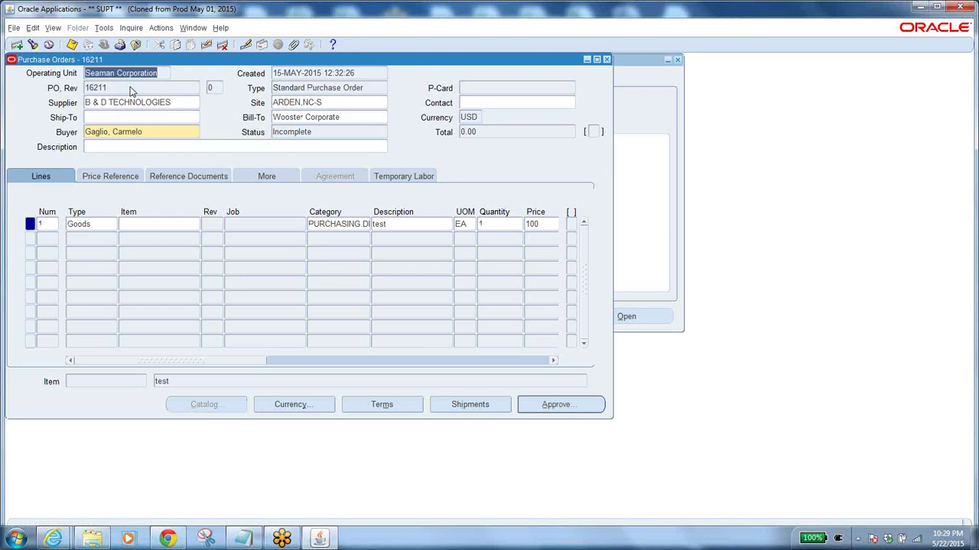
pyautogui.click(133, 85)
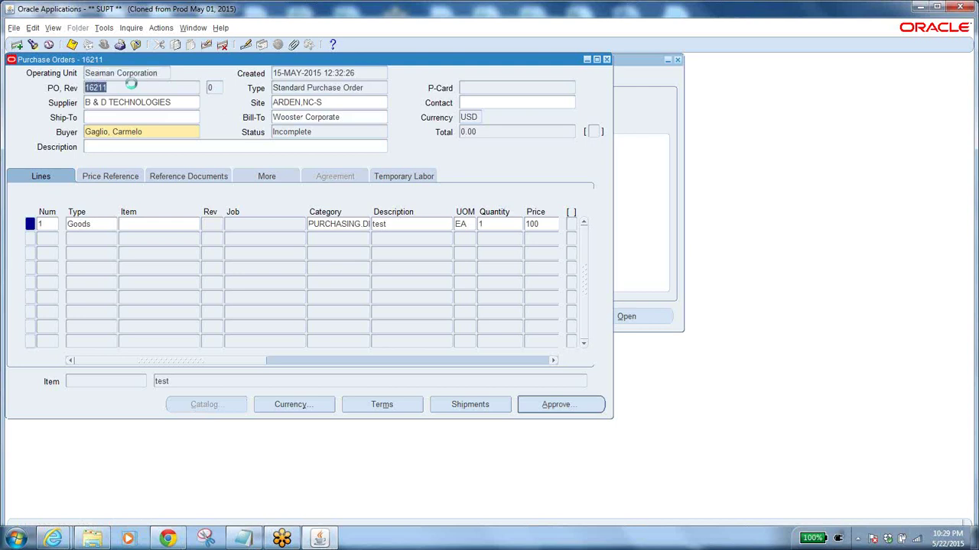
pyautogui.press('Down')
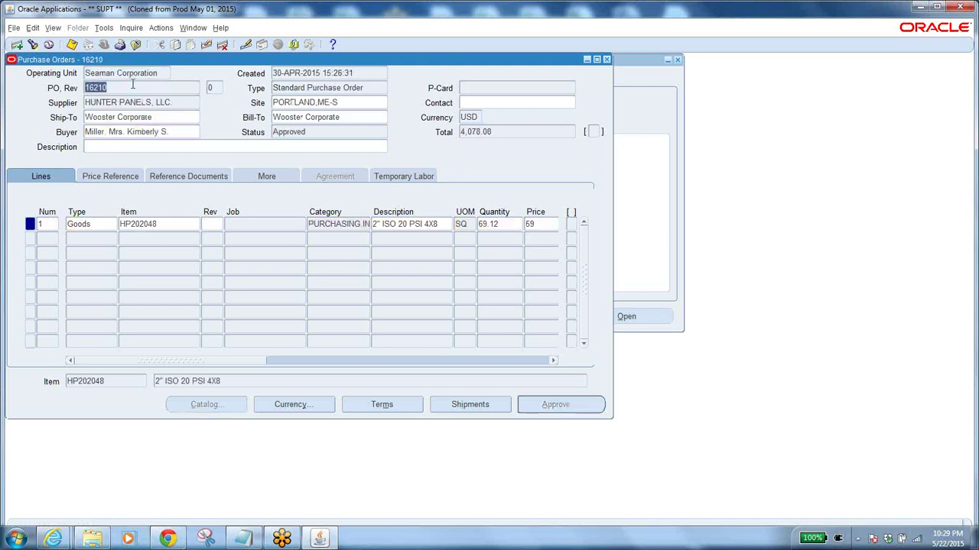
# Open the shipments of the HUNTER PANELS order's line 1, and check the Quantity and the receiving controls.
pyautogui.click(469, 405)
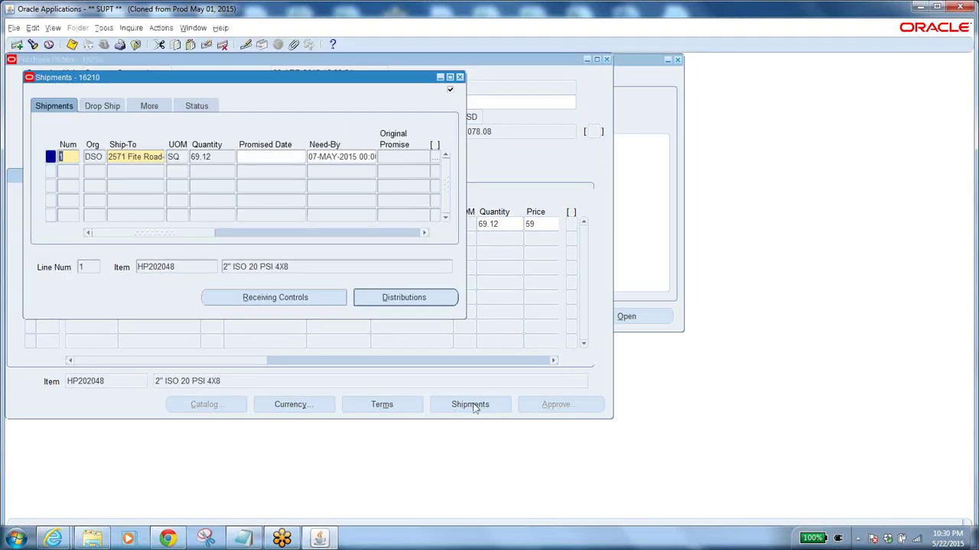
pyautogui.click(220, 157)
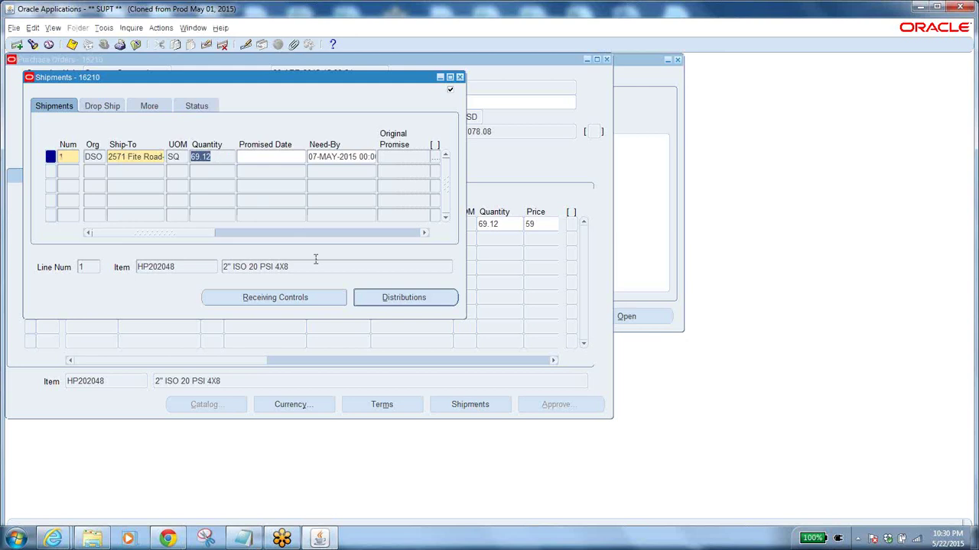
pyautogui.click(272, 300)
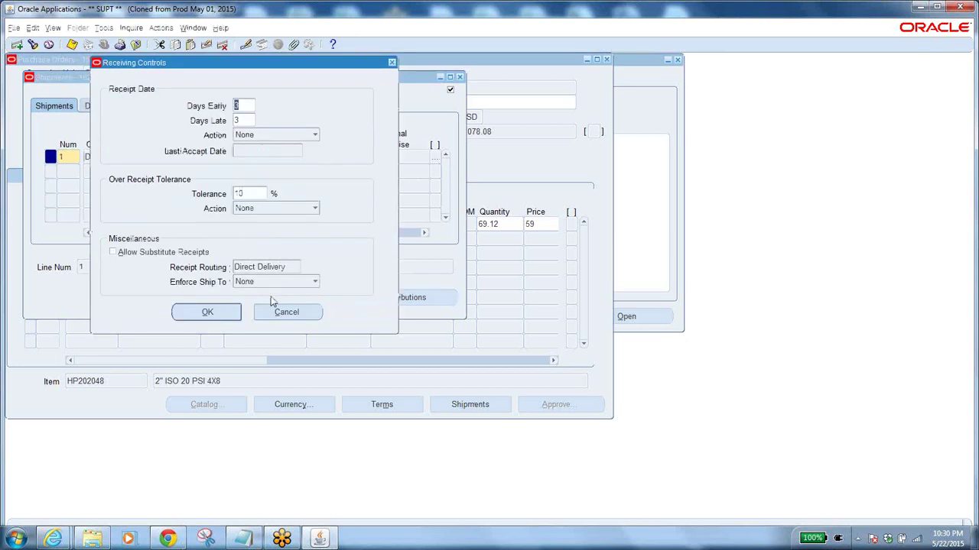
pyautogui.click(392, 63)
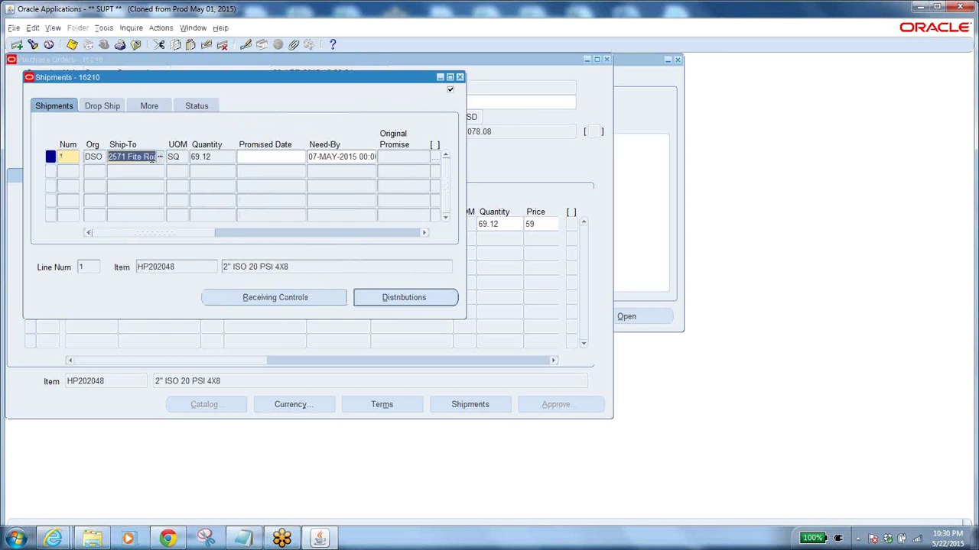
# Open the distributions of line 1's shipment and move their window aside to uncover the shipment details behind it.
pyautogui.click(379, 300)
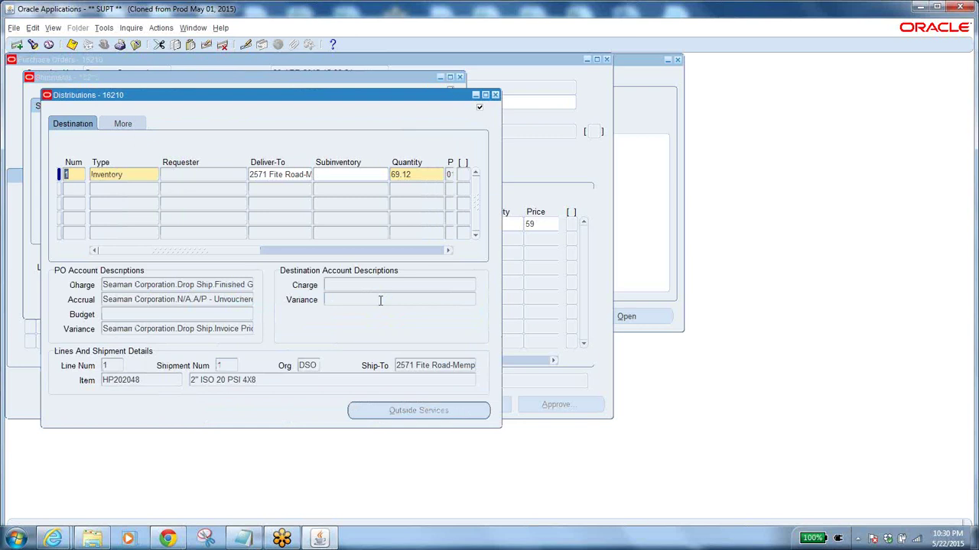
pyautogui.moveTo(376, 96); pyautogui.dragTo(594, 166)
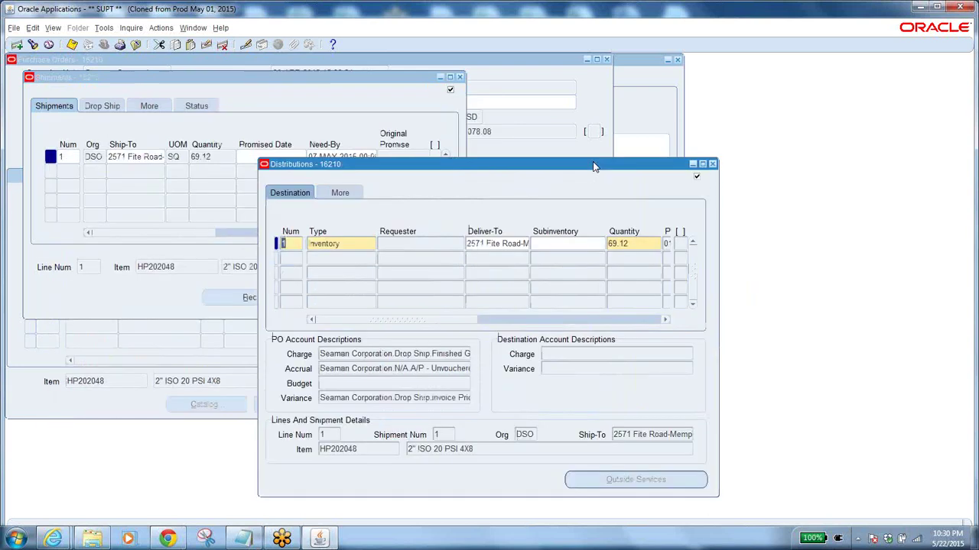
# Compare the shipment's Ship-To with its distribution, and check the distribution's Type and PO Charge Account.
pyautogui.click(136, 156)
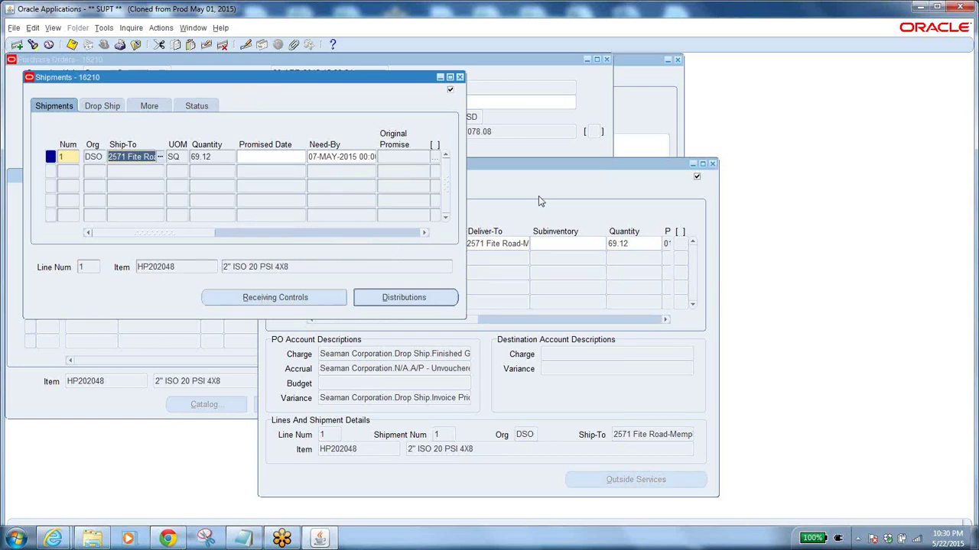
pyautogui.click(554, 165)
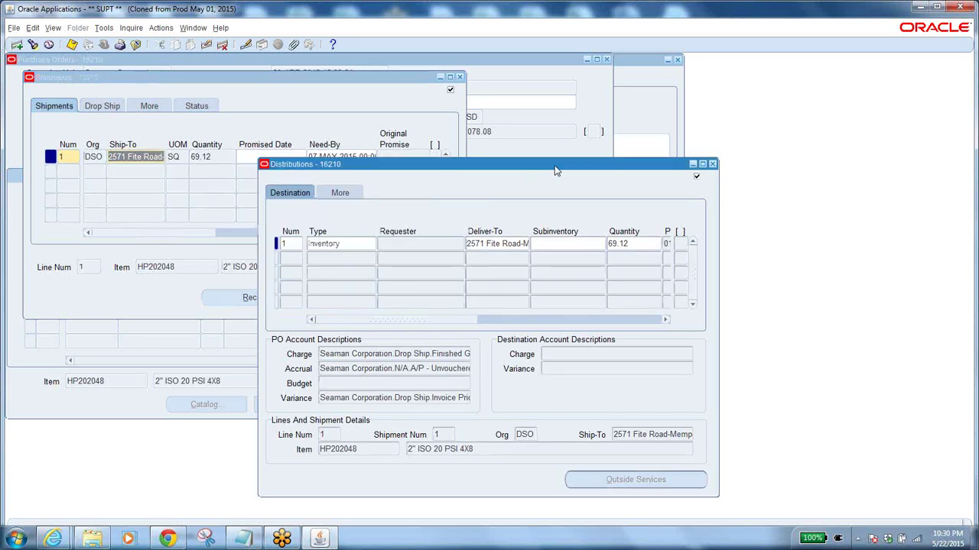
pyautogui.click(342, 243)
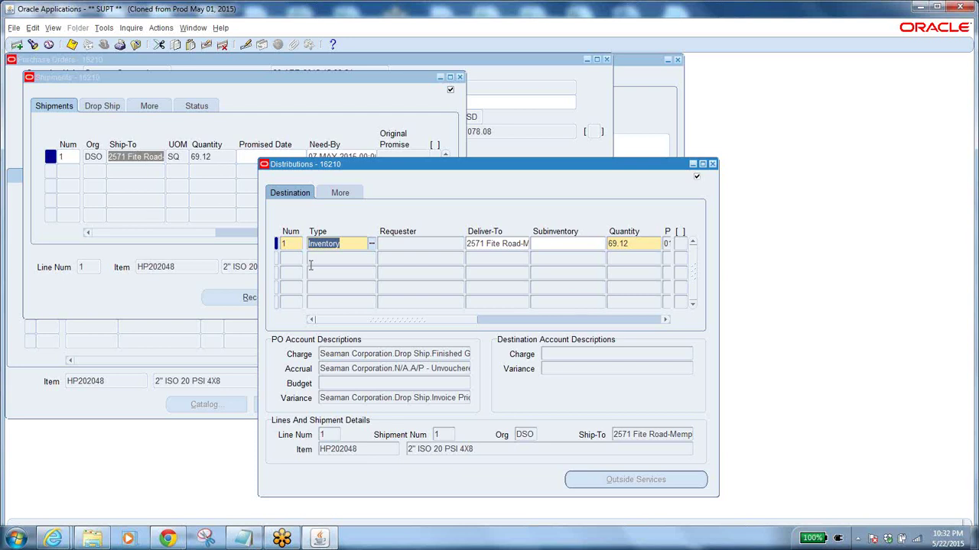
pyautogui.moveTo(386, 322); pyautogui.dragTo(472, 325)
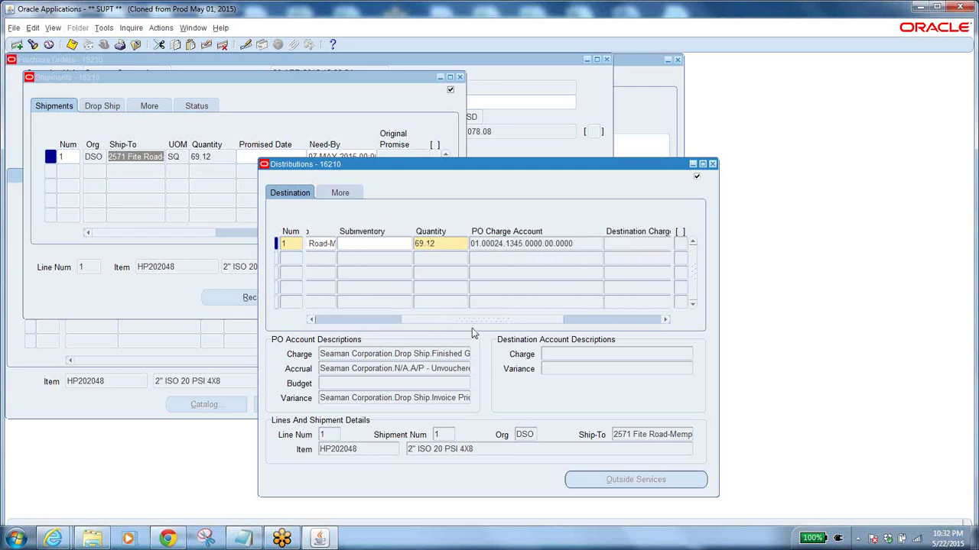
pyautogui.click(583, 243)
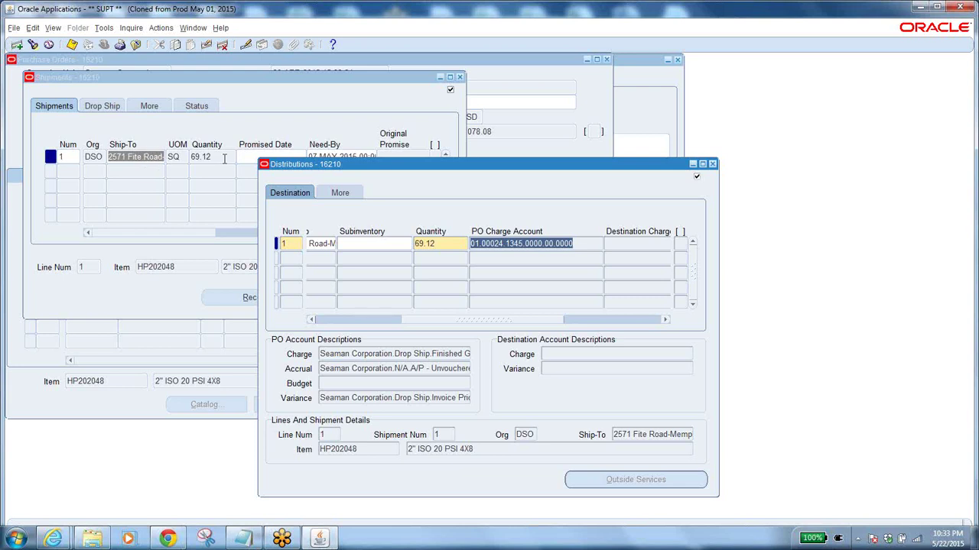
# Open the segment breakdown of the distribution's PO Charge Account, check the Department segment and cancel out of it.
pyautogui.click(520, 243)
pyautogui.click(345, 248)
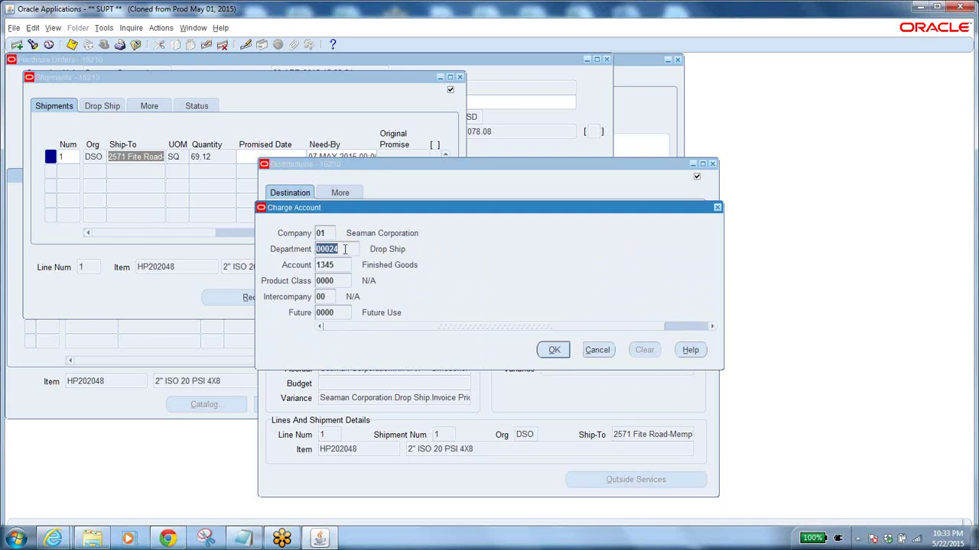
pyautogui.click(342, 250)
pyautogui.click(597, 350)
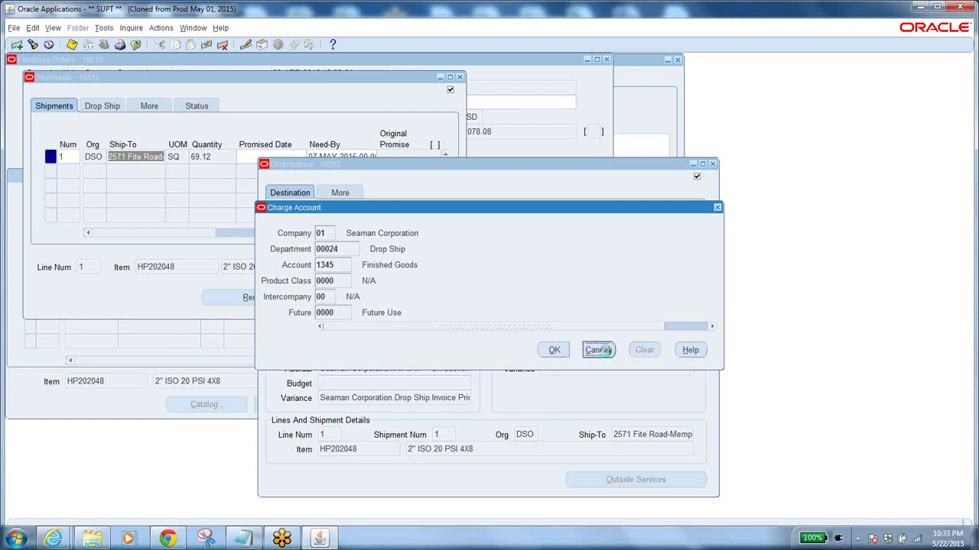
# Check the distribution's Quantity, and reopen the charge account to examine its Company, Department, Account, Product Class and Intercompany segments.
pyautogui.click(442, 244)
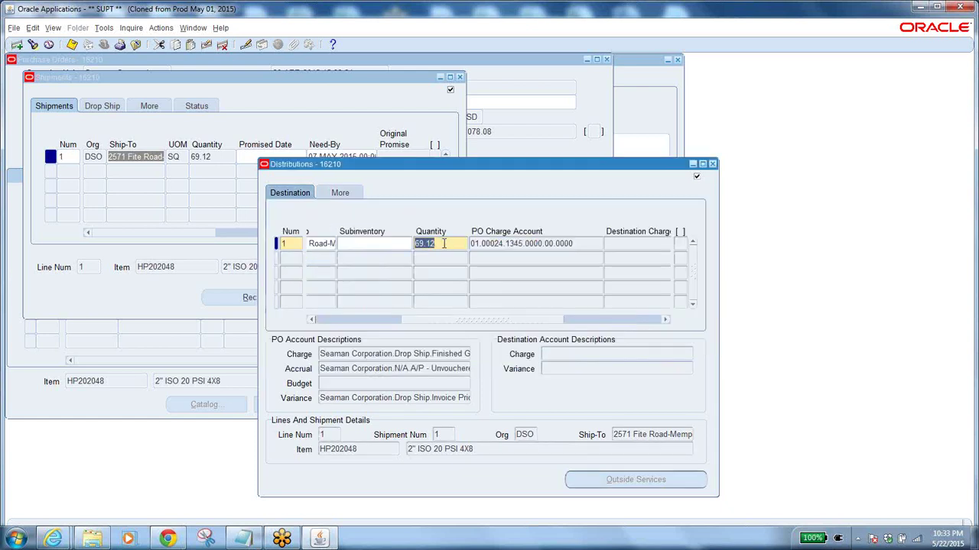
pyautogui.click(567, 243)
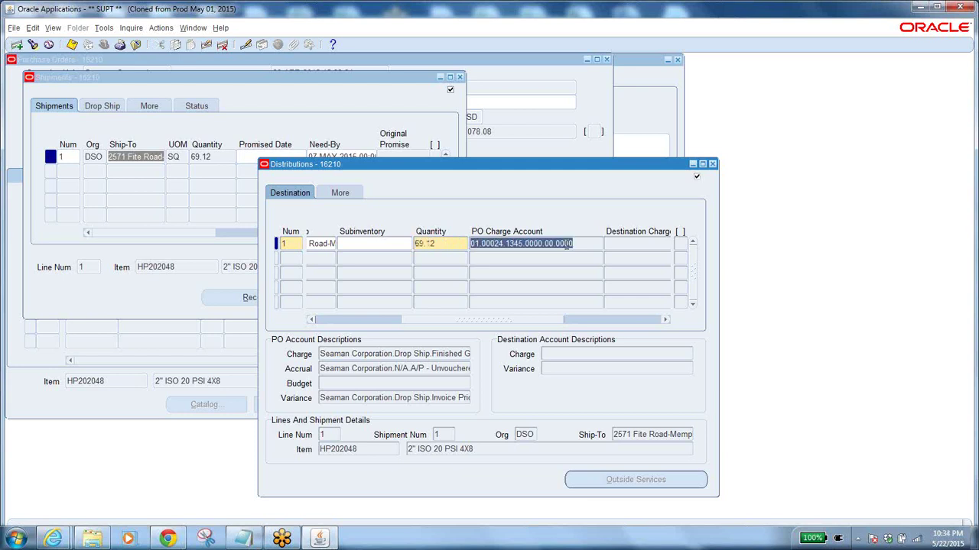
pyautogui.click(566, 243)
pyautogui.click(335, 237)
pyautogui.doubleClick(336, 266)
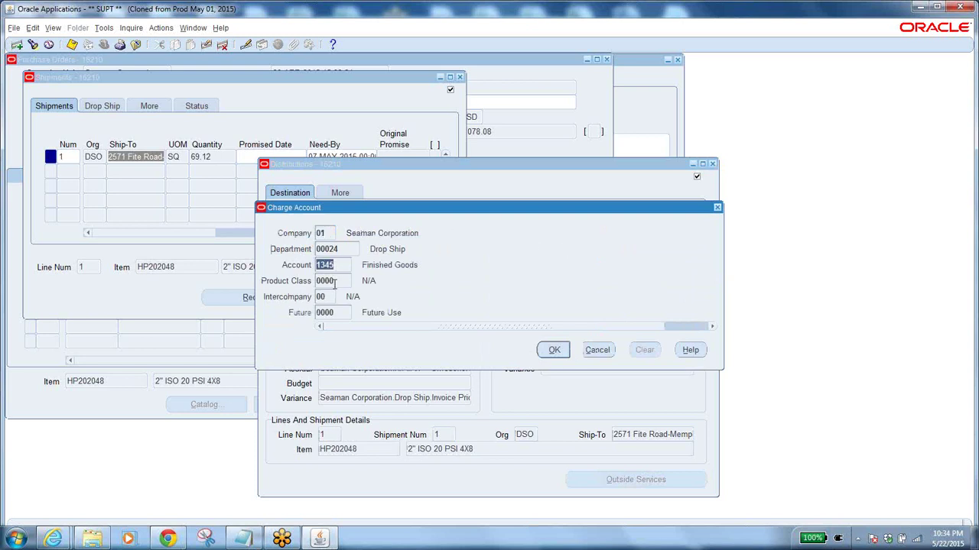
pyautogui.doubleClick(334, 281)
pyautogui.doubleClick(329, 298)
pyautogui.doubleClick(344, 265)
pyautogui.doubleClick(341, 250)
pyautogui.doubleClick(340, 264)
pyautogui.doubleClick(343, 248)
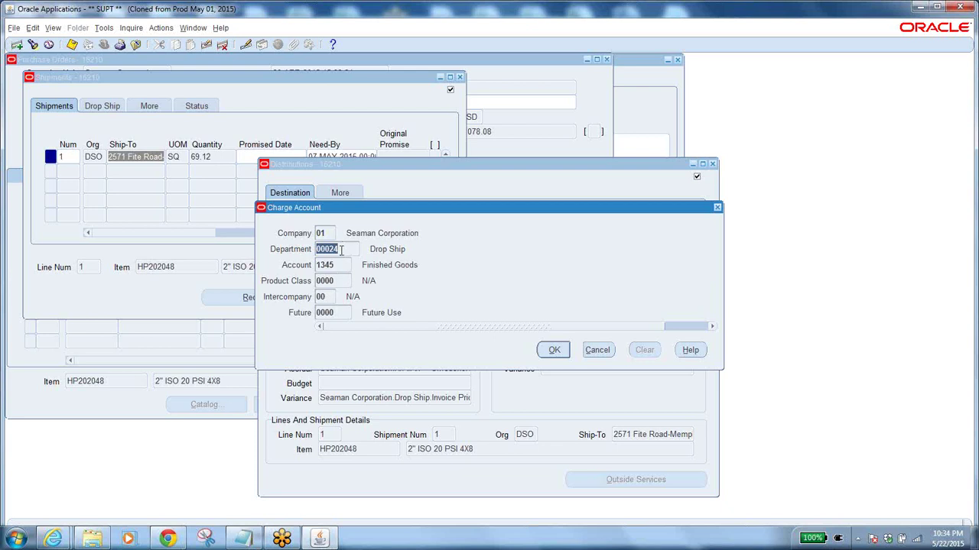
pyautogui.click(341, 249)
pyautogui.click(553, 349)
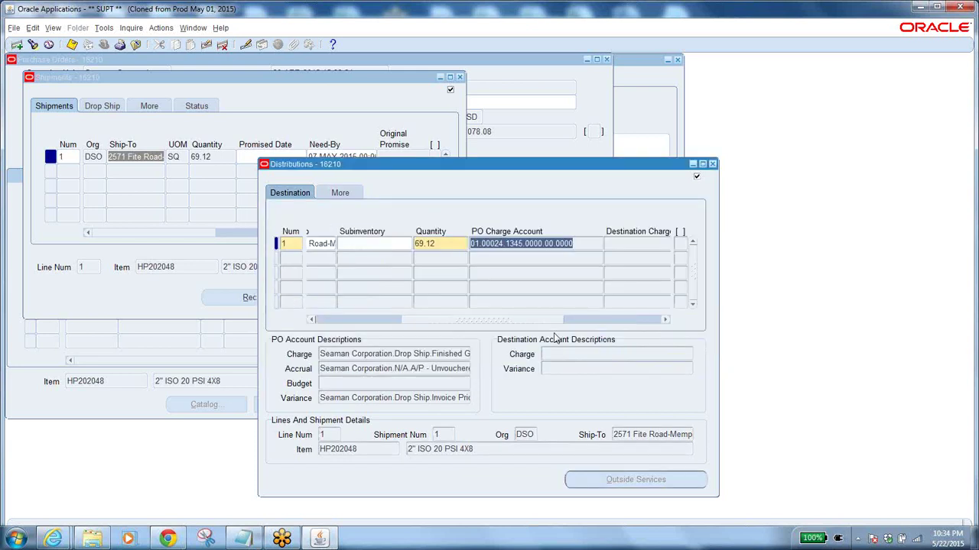
# Try to add a second distribution row below the existing one, and clear the unfinished row.
pyautogui.click(442, 260)
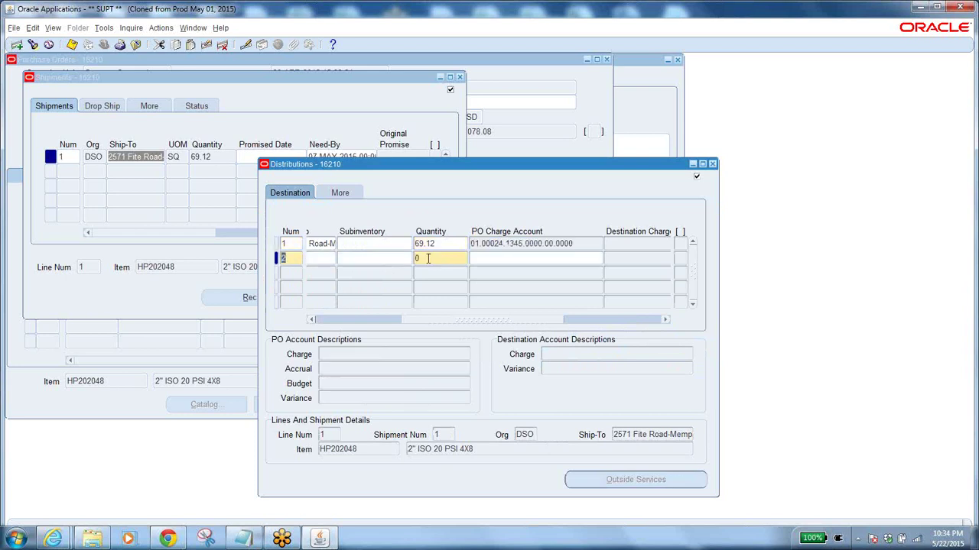
pyautogui.click(428, 258)
pyautogui.press('Tab')
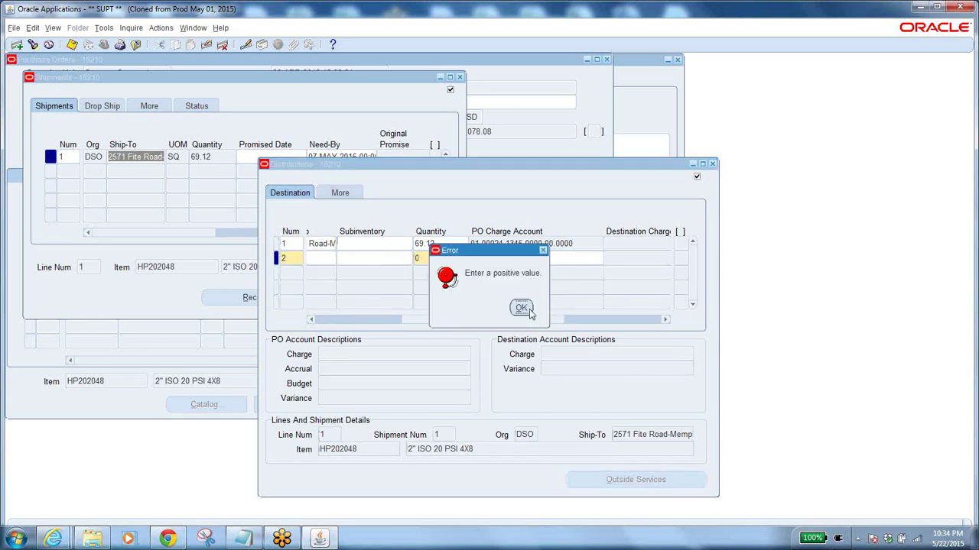
pyautogui.click(527, 309)
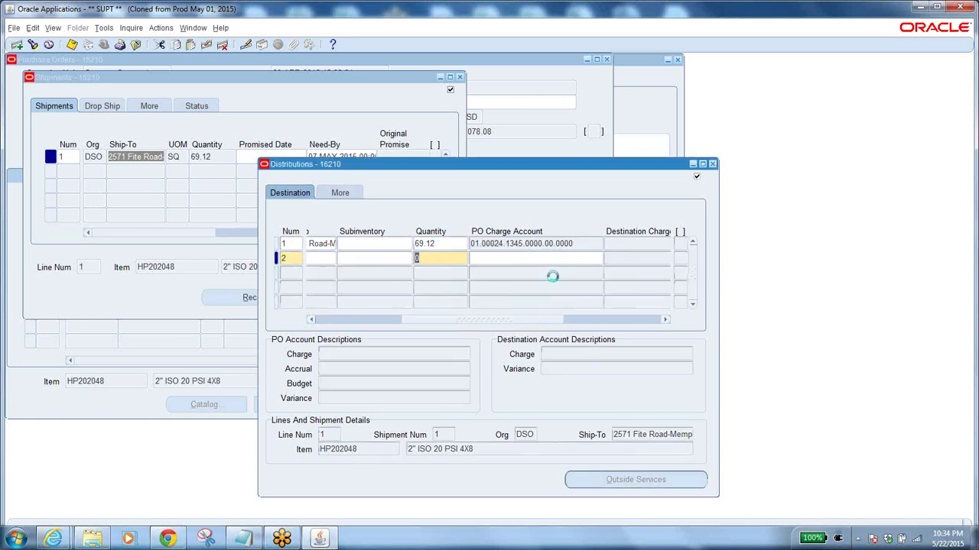
pyautogui.click(207, 45)
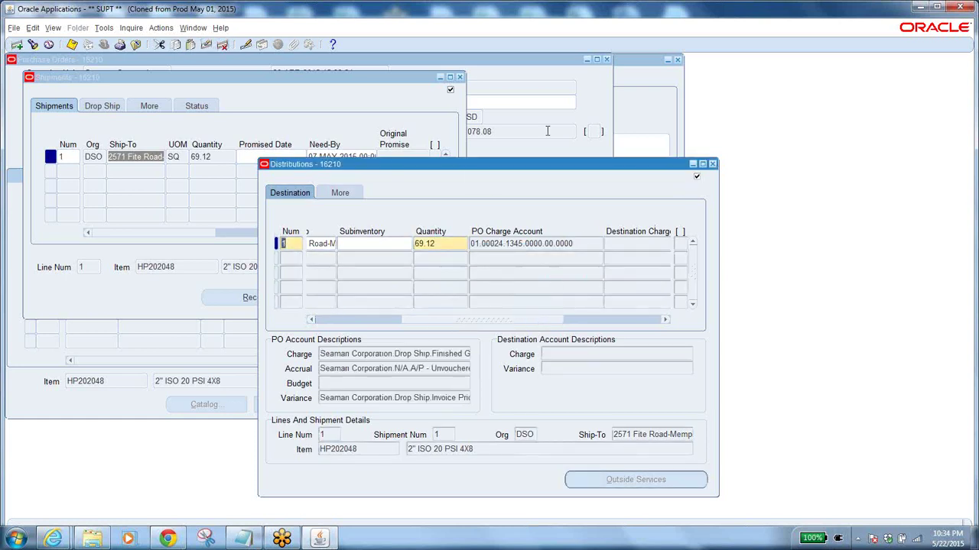
# Return to the shipment to check its Promised Date, revisit its distributions, and go back to the order lines.
pyautogui.click(712, 164)
pyautogui.click(251, 156)
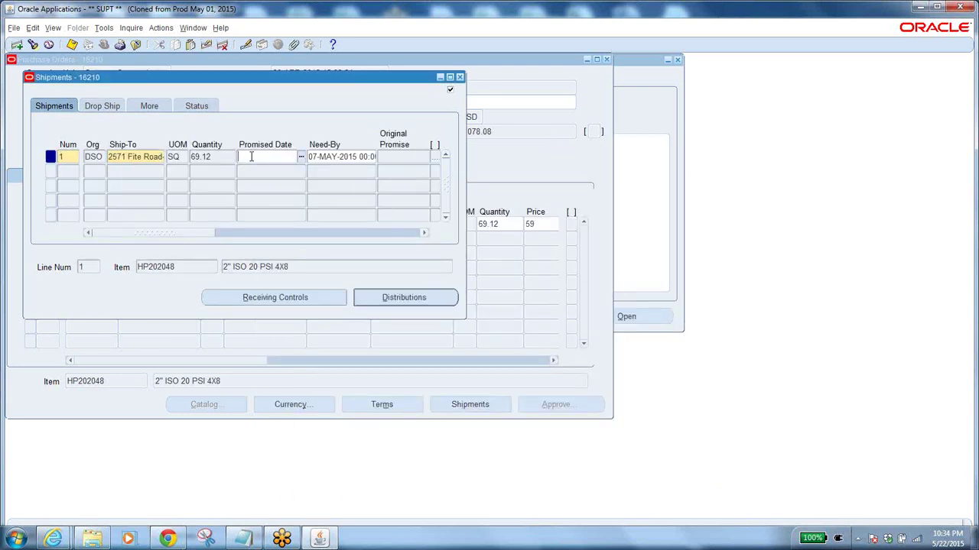
pyautogui.click(395, 302)
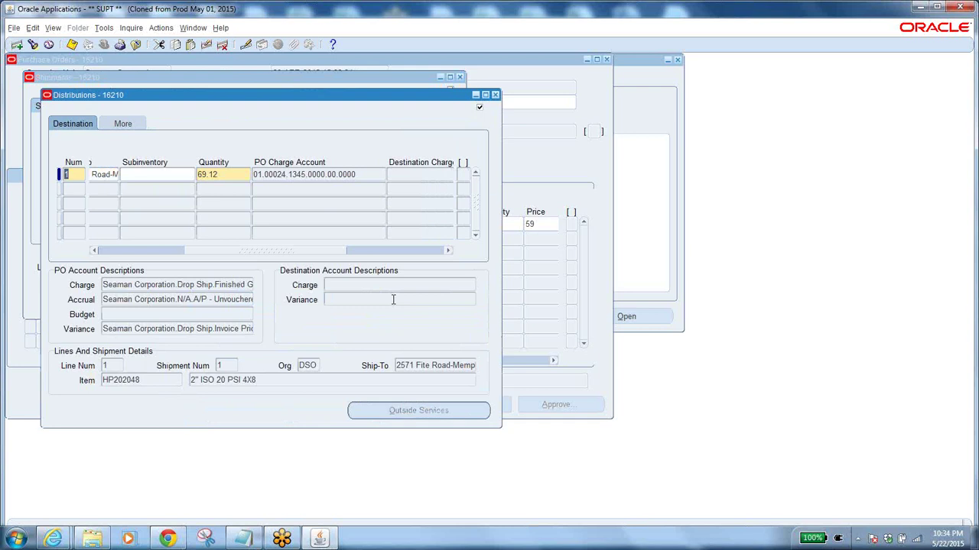
pyautogui.click(494, 95)
pyautogui.click(459, 77)
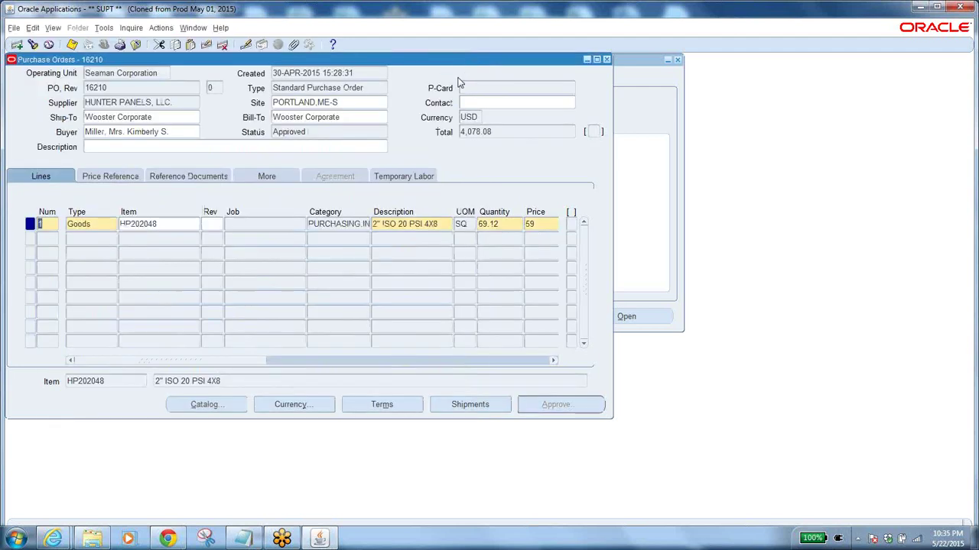
# Trace line 1 from its Description through the shipment's Ship-To to the distribution's PO Charge Account.
pyautogui.click(434, 224)
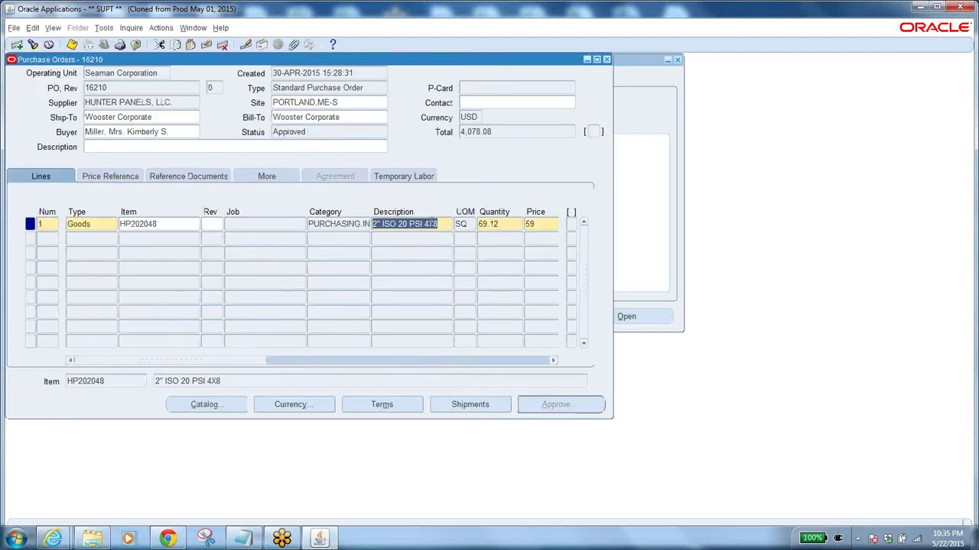
pyautogui.click(474, 407)
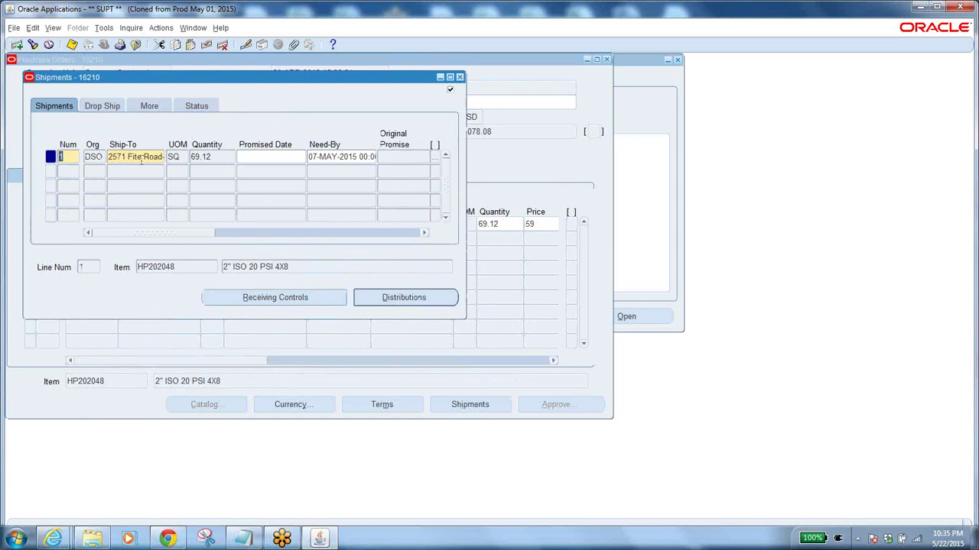
pyautogui.click(145, 156)
pyautogui.click(410, 305)
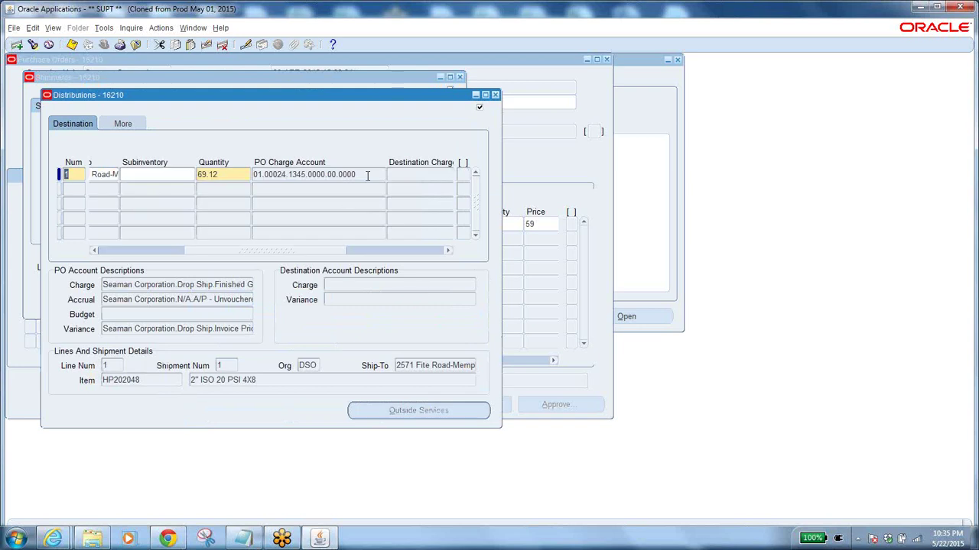
pyautogui.click(367, 175)
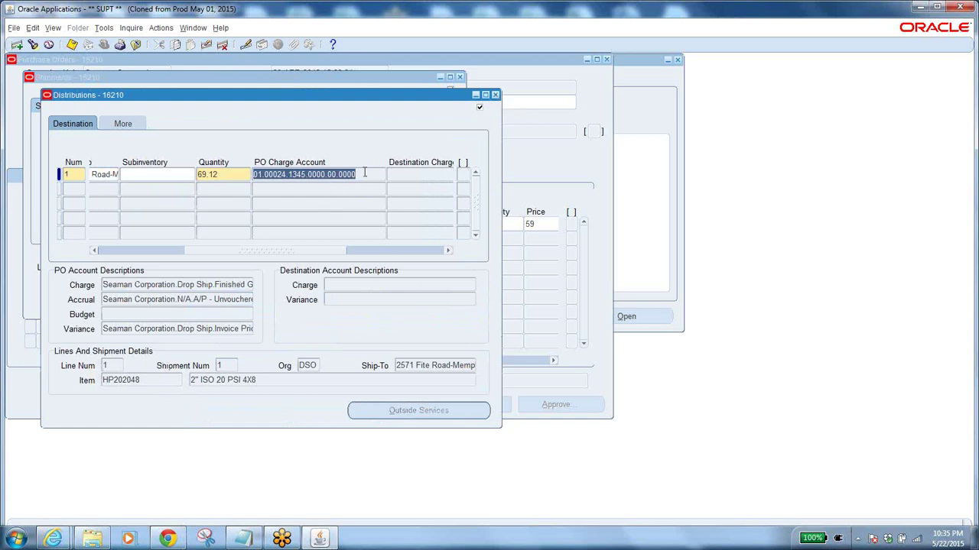
# Go back through the shipment's Quantity to line 1's Quantity, and check the order's approval Status in the header.
pyautogui.click(494, 95)
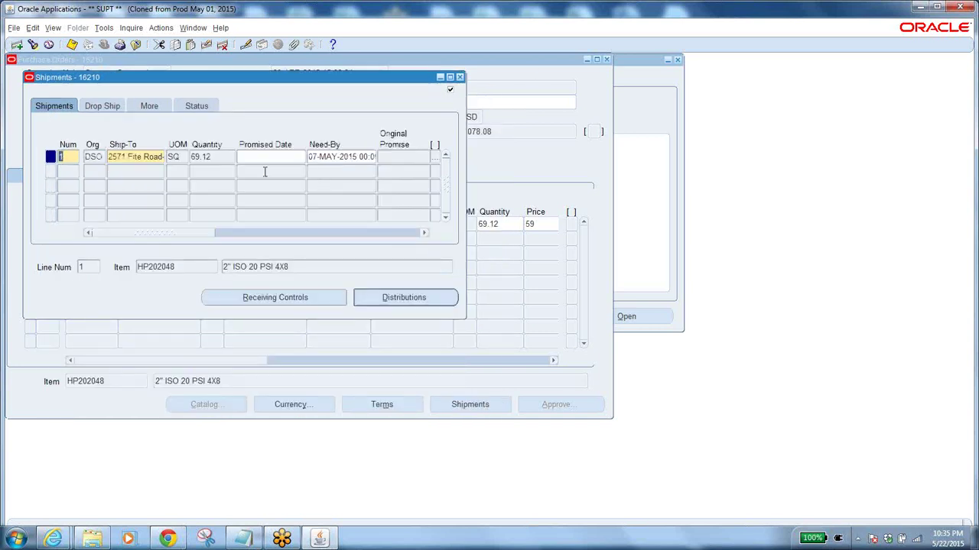
pyautogui.click(222, 157)
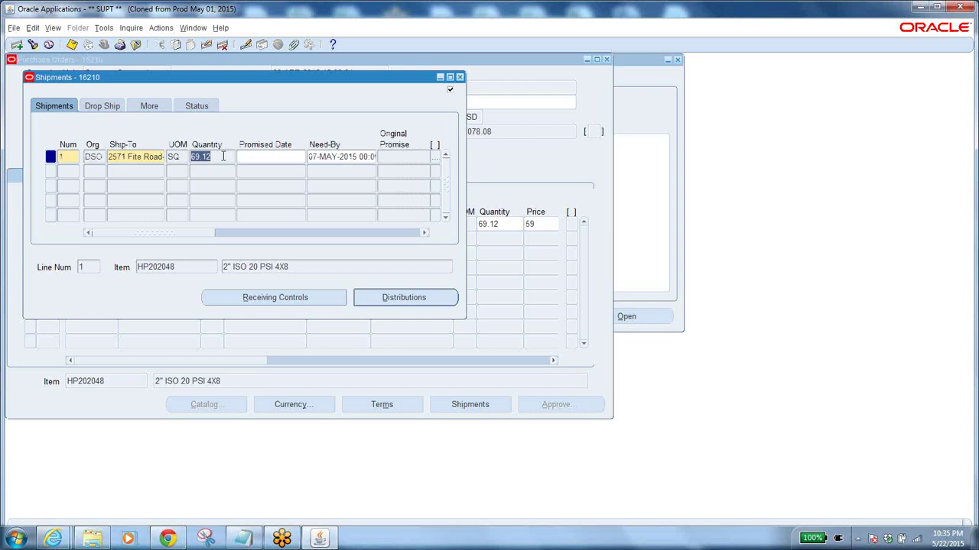
pyautogui.click(460, 77)
pyautogui.click(507, 225)
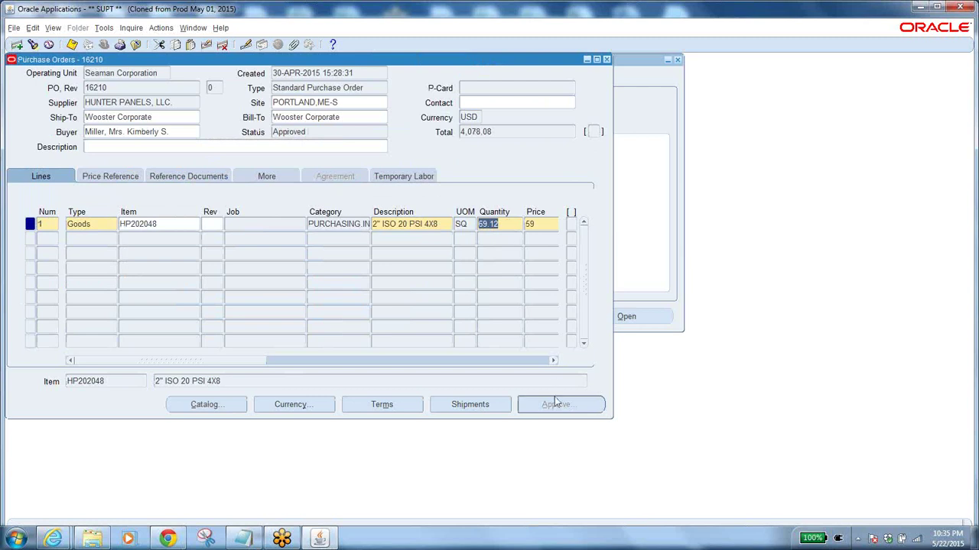
pyautogui.click(325, 130)
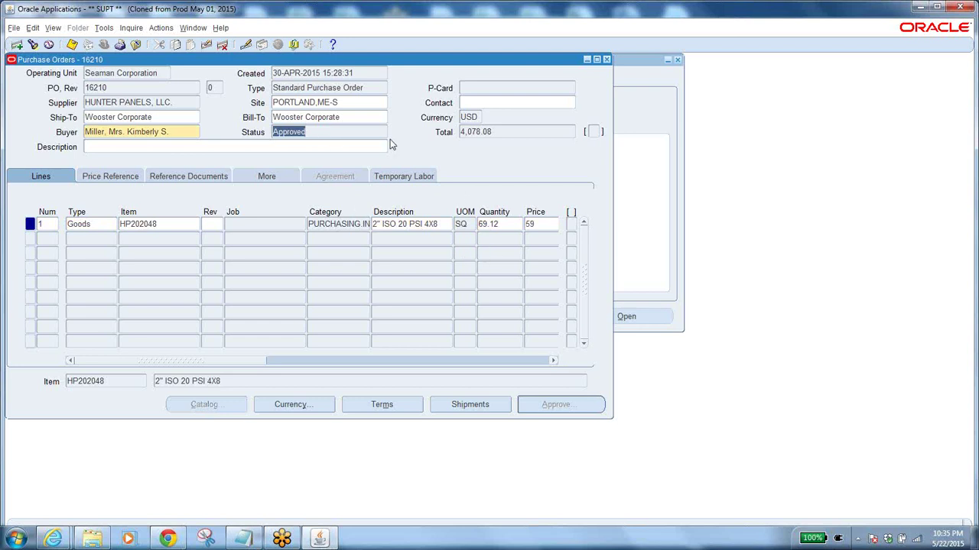
# View the purchase order as a PDF document, look through to its second page and close it.
pyautogui.click(158, 29)
pyautogui.moveTo(140, 30)
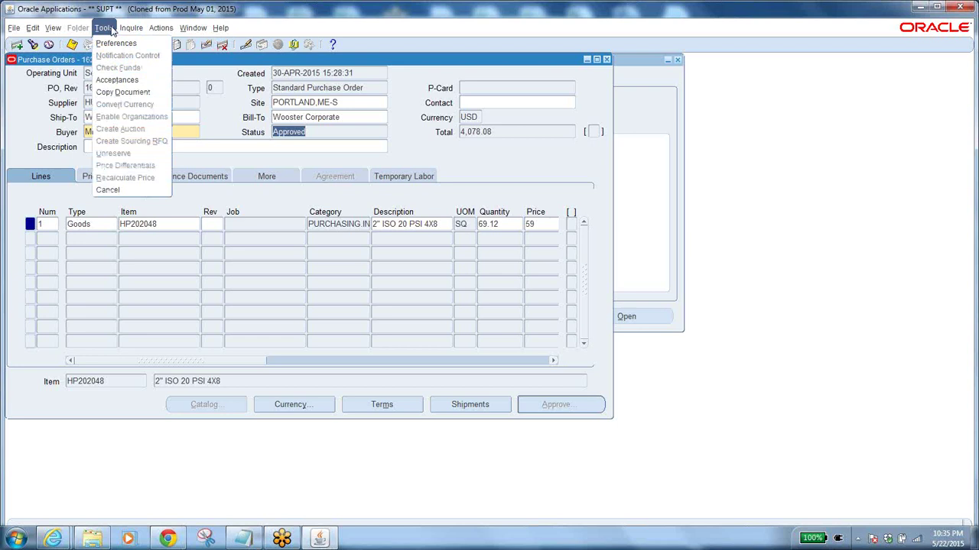
pyautogui.click(146, 68)
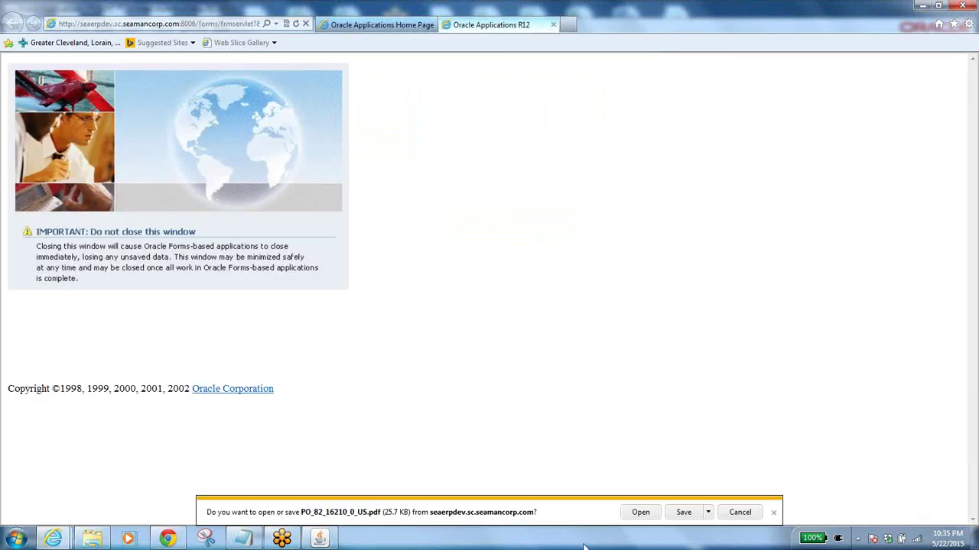
pyautogui.click(639, 512)
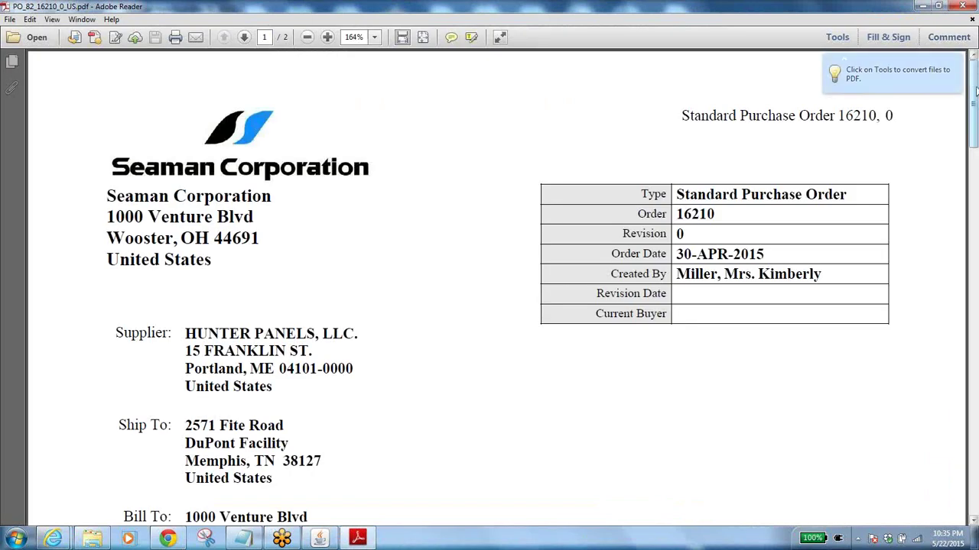
pyautogui.moveTo(973, 89); pyautogui.dragTo(975, 388)
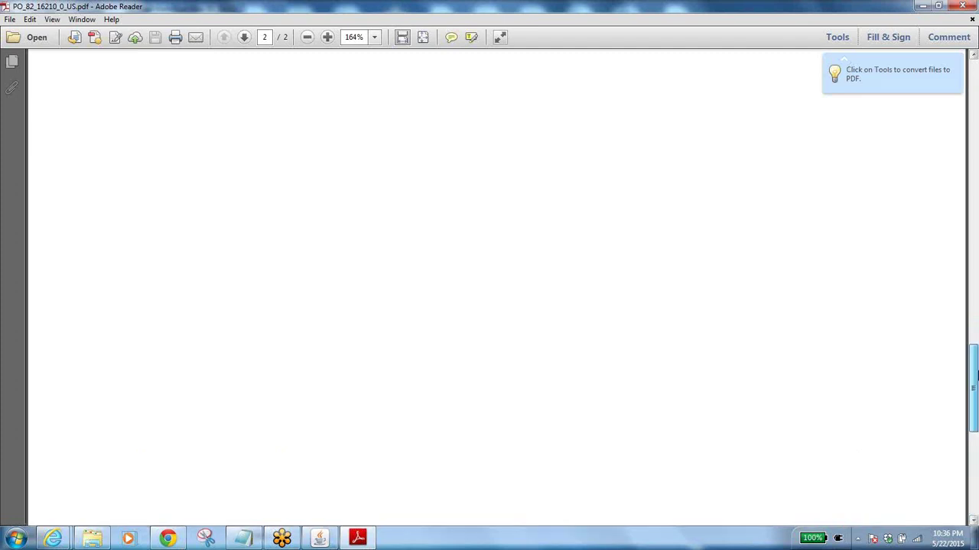
pyautogui.click(961, 5)
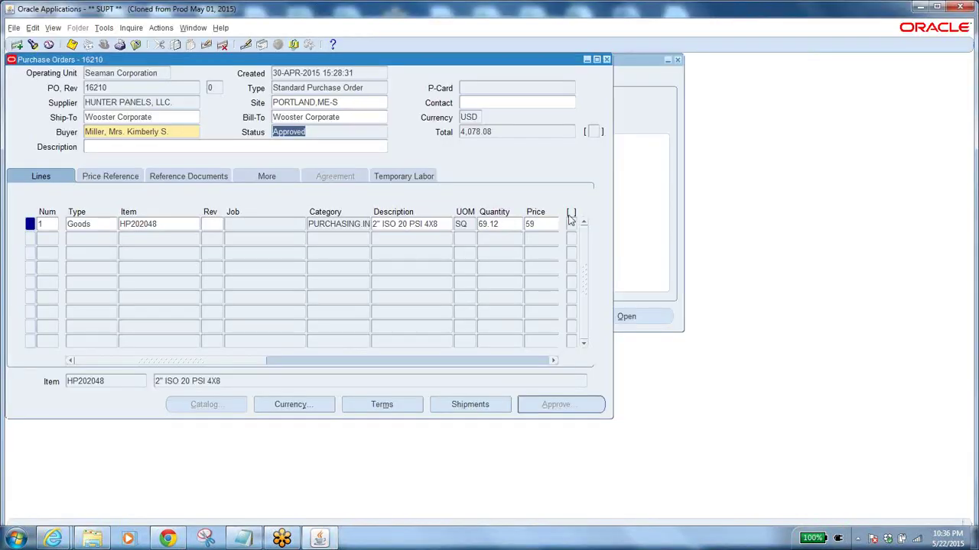